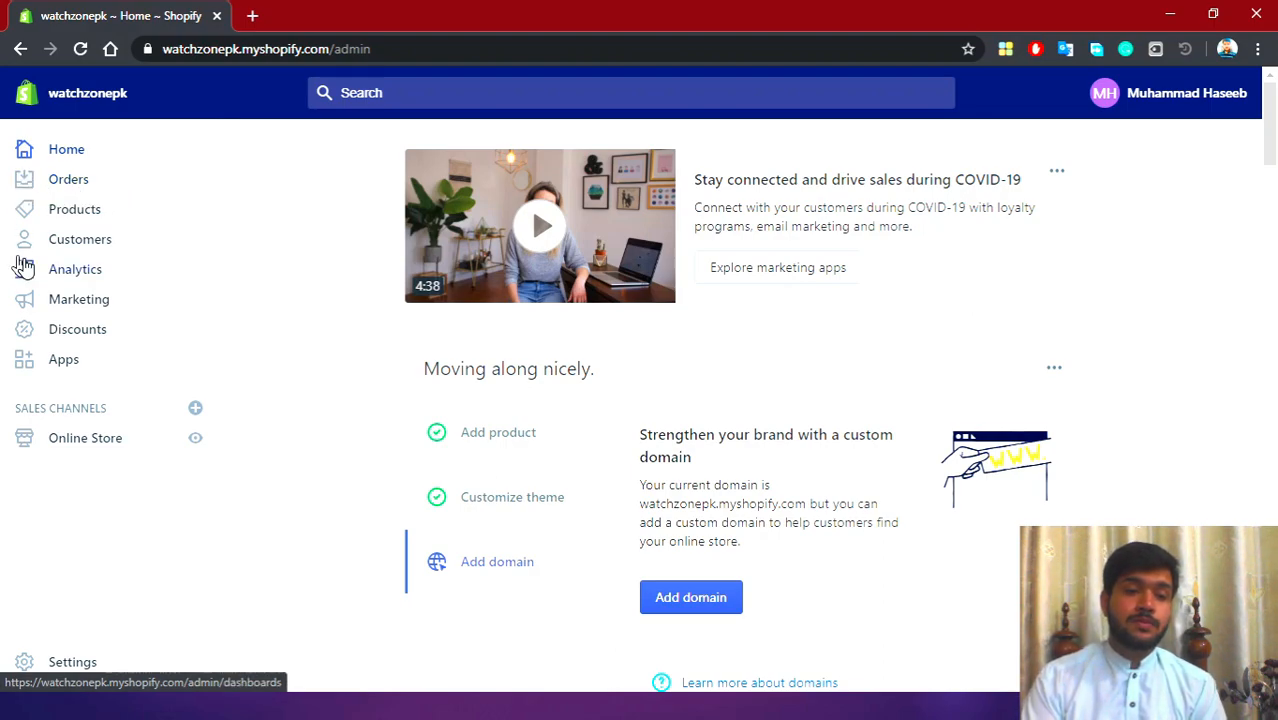
Open the store's General settings, return to the settings overview, and open the Payments settings.
click(66, 663)
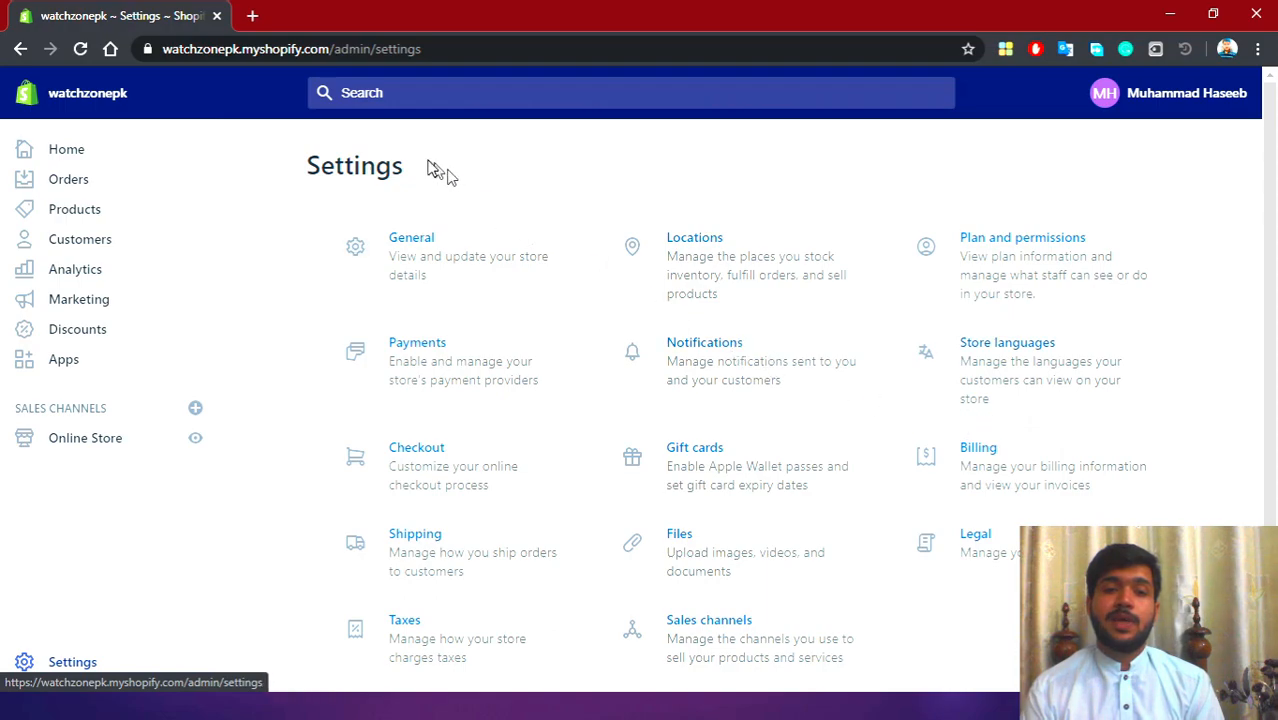
click(416, 252)
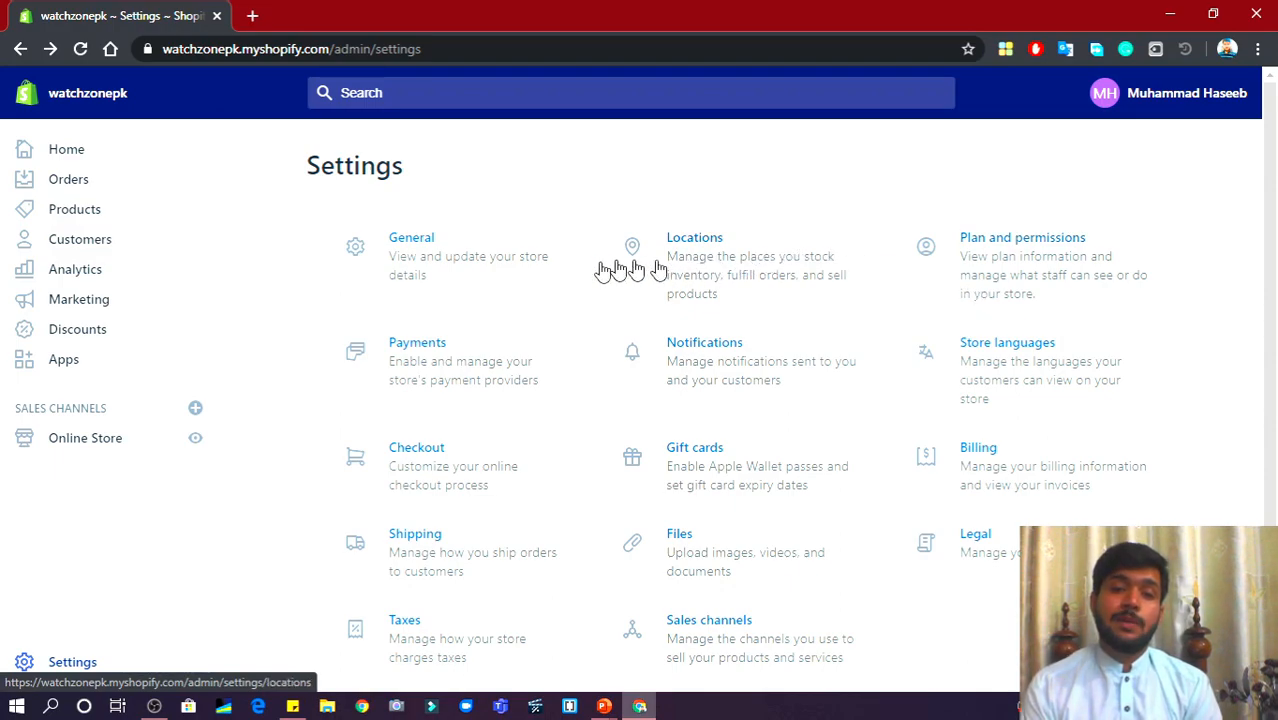
click(418, 342)
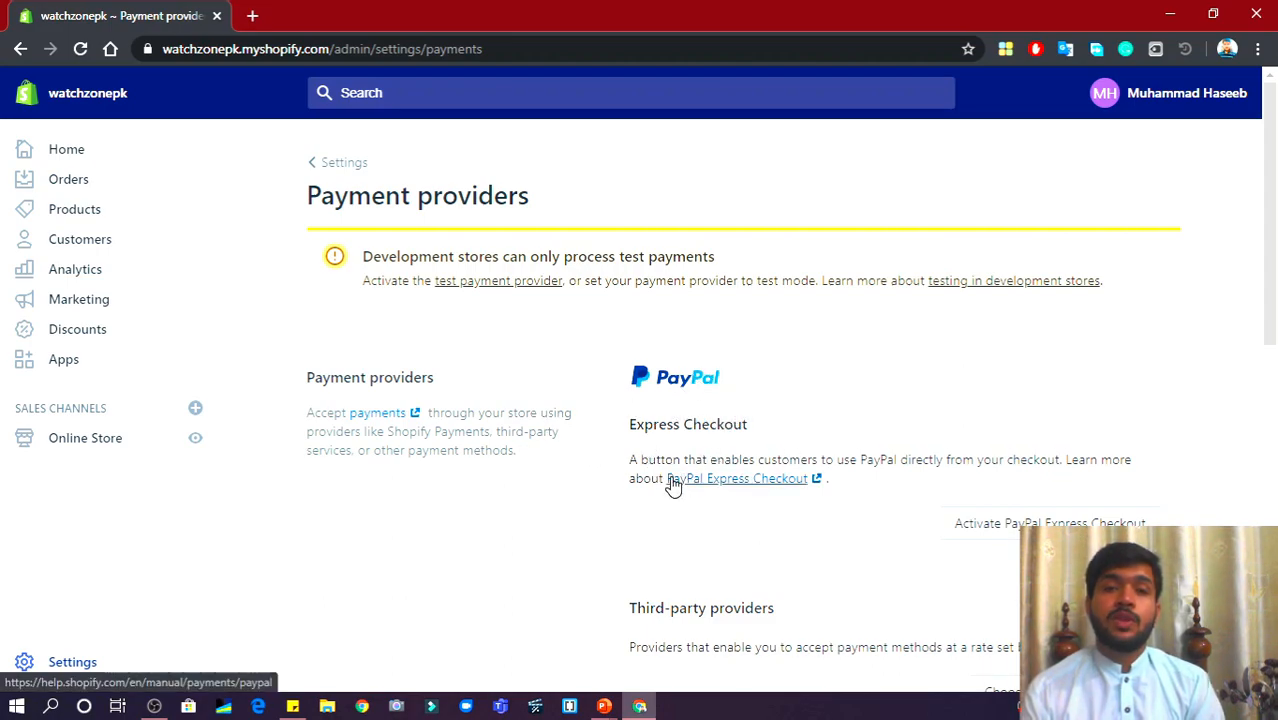
Start the PayPal Express Checkout activation to view the PayPal login page, and return to the store's payment providers page.
scroll(673, 484, down, 1)
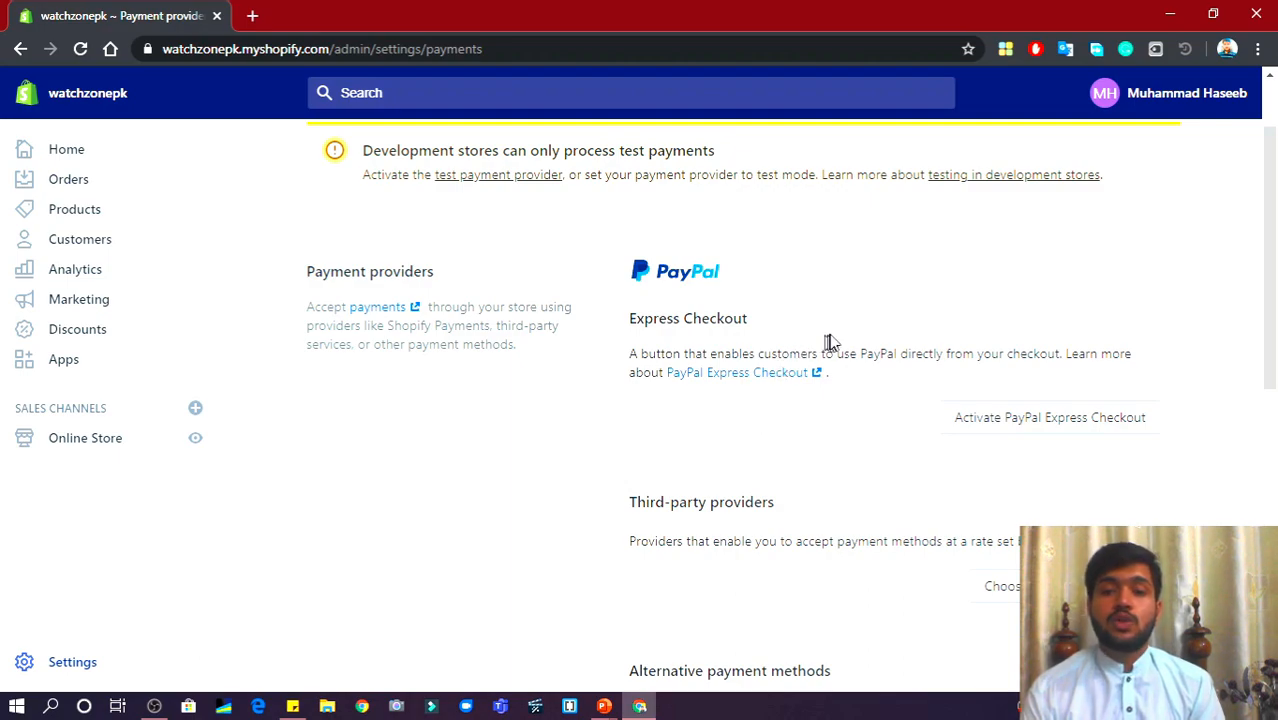
click(1008, 420)
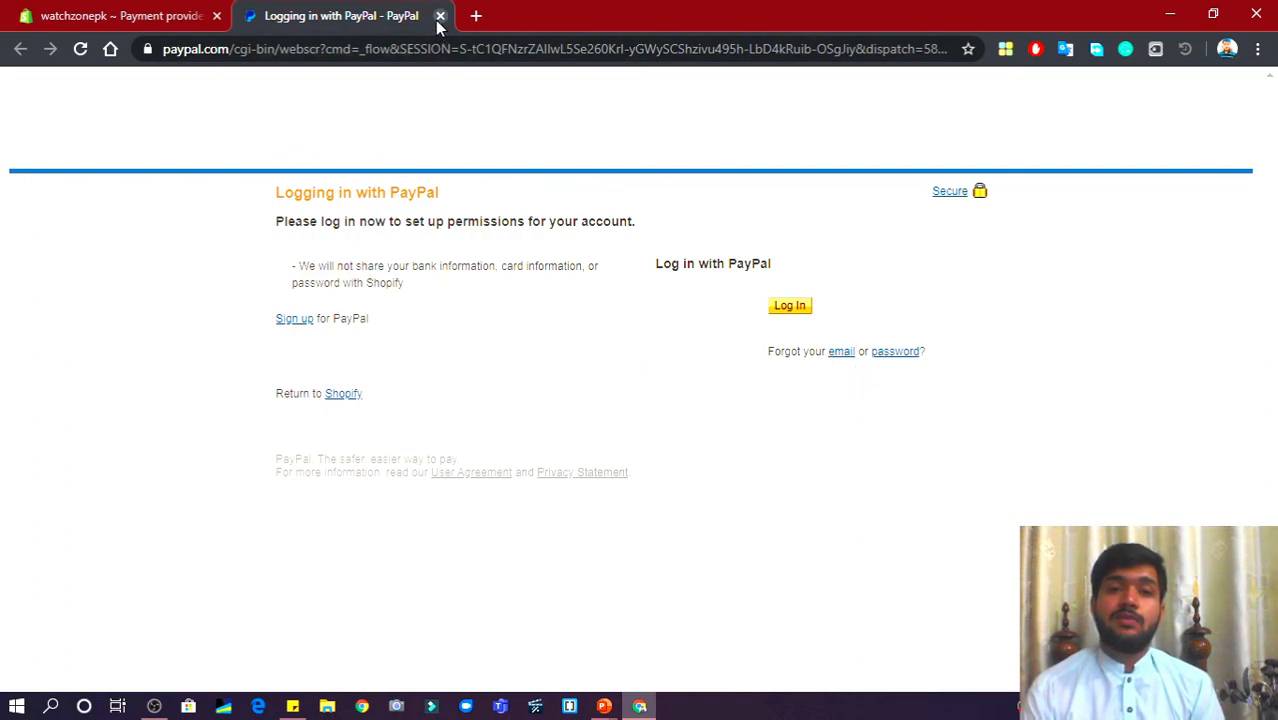
click(168, 14)
Open the list of third-party payment providers and examine which providers and card types it offers.
scroll(664, 346, down, 3)
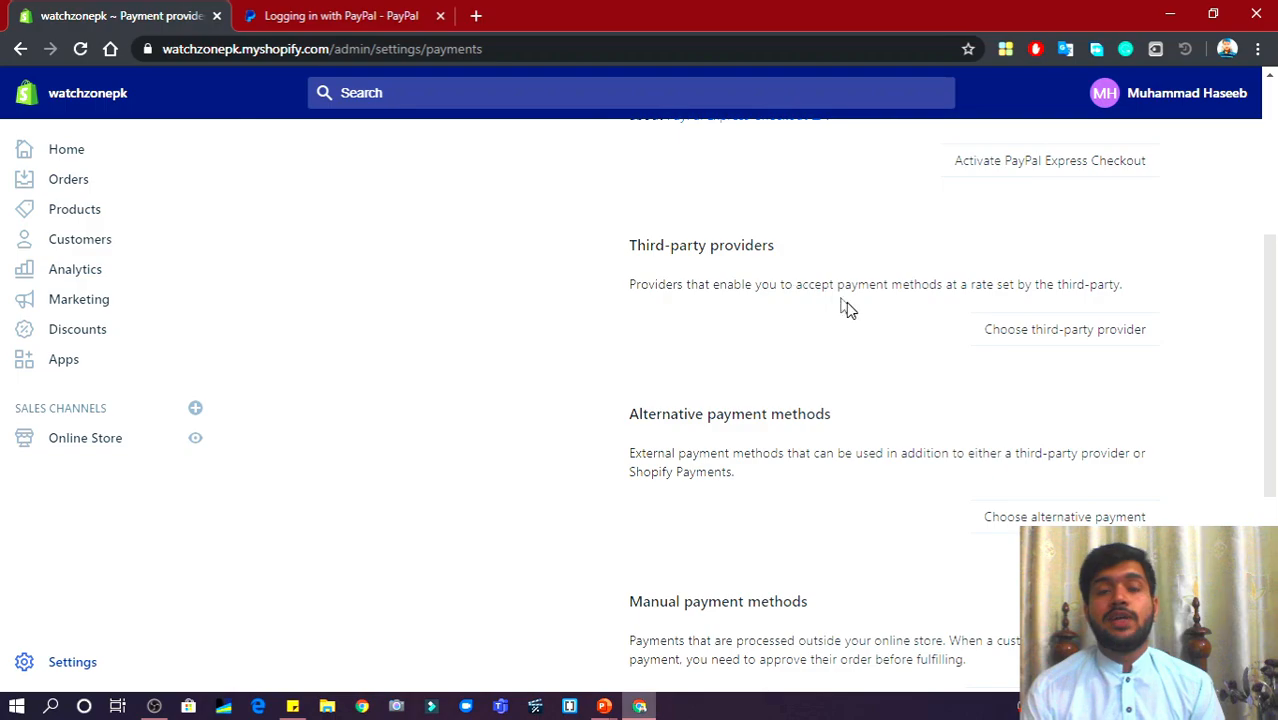
click(1038, 336)
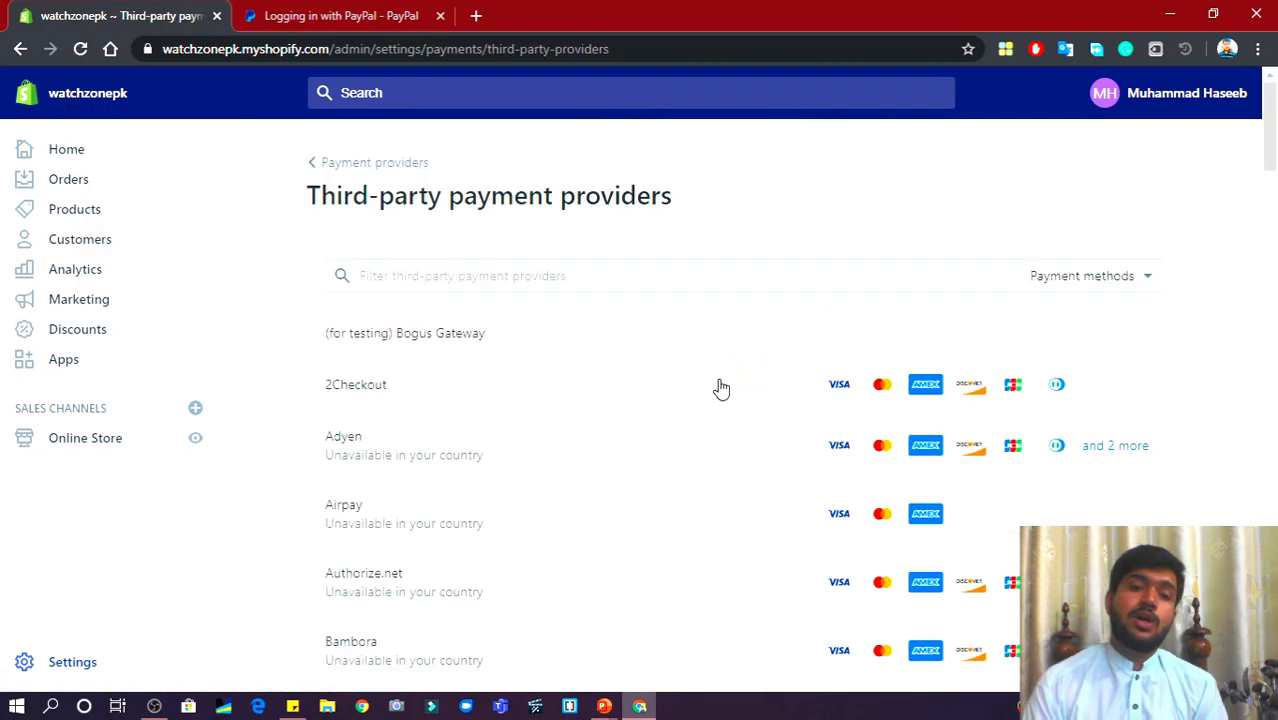
scroll(567, 419, down, 2)
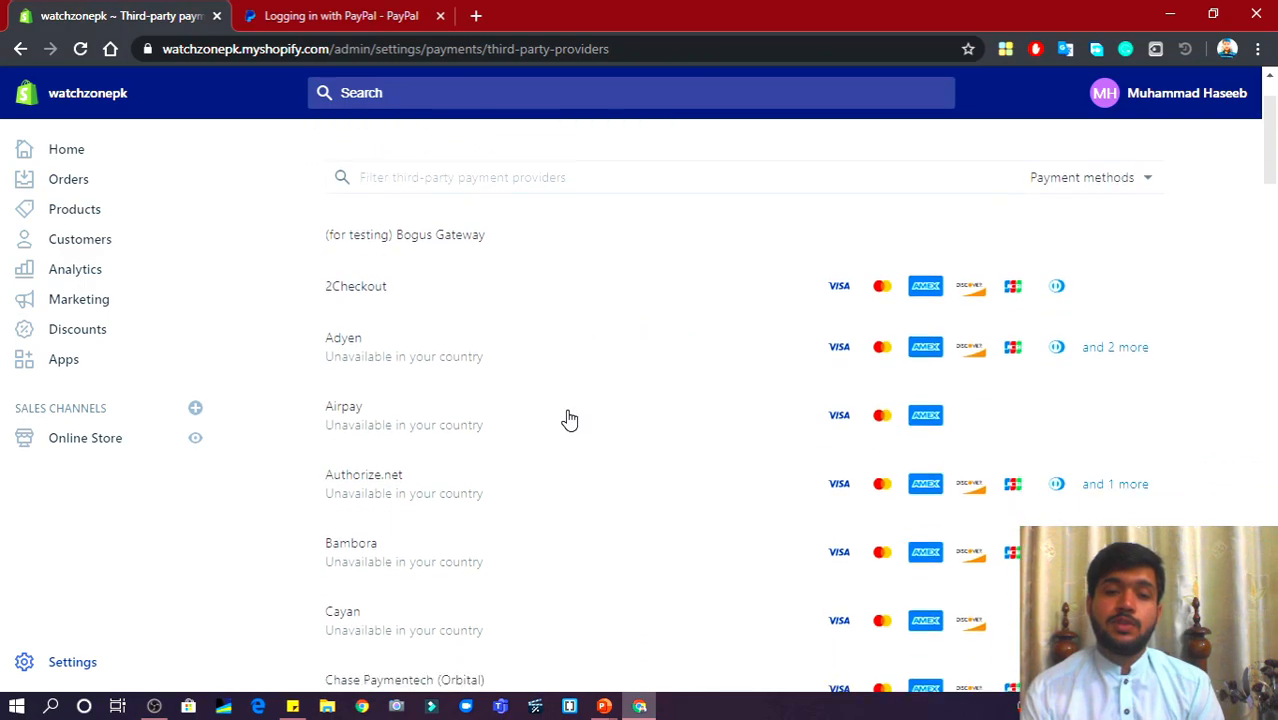
scroll(567, 419, down, 2)
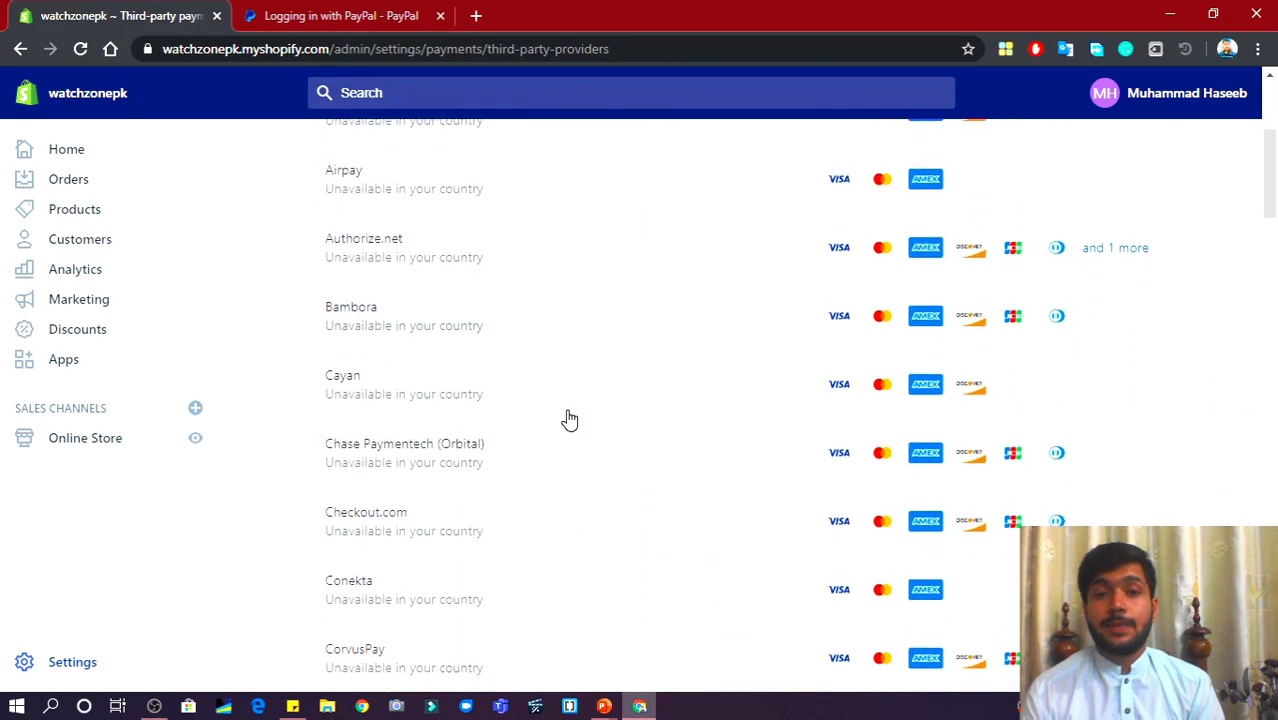
scroll(567, 419, down, 7)
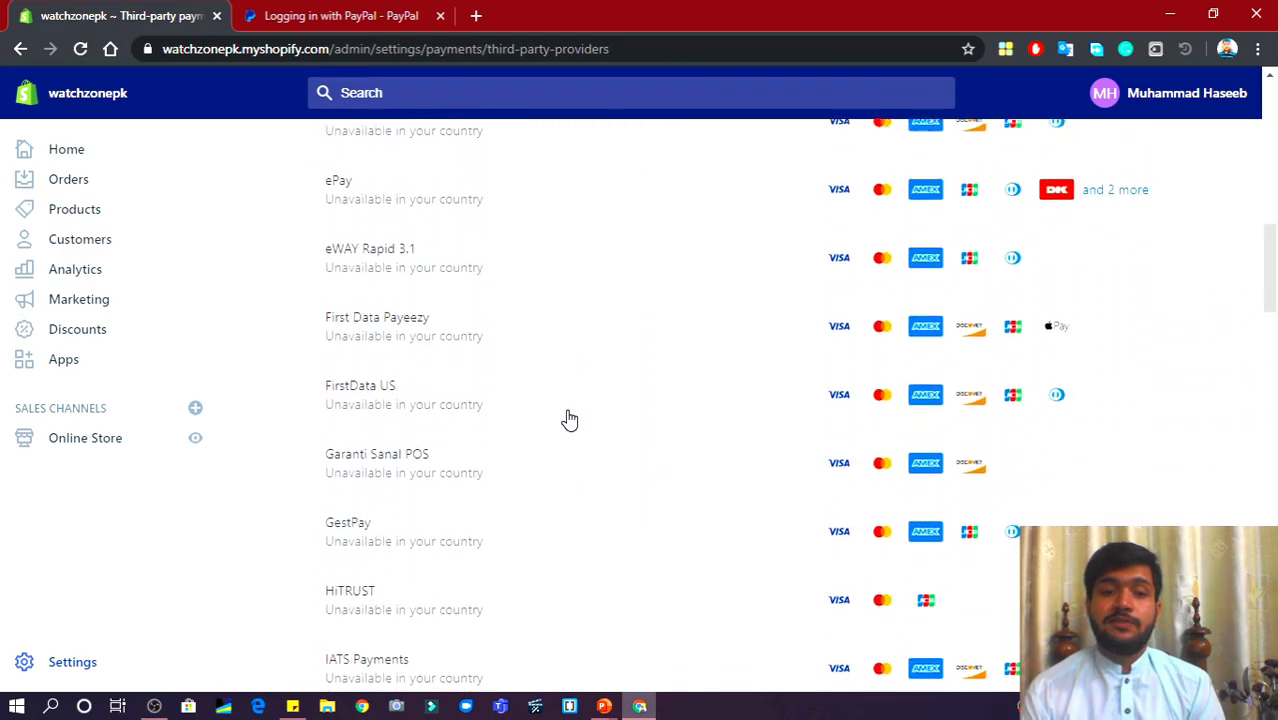
scroll(567, 419, down, 6)
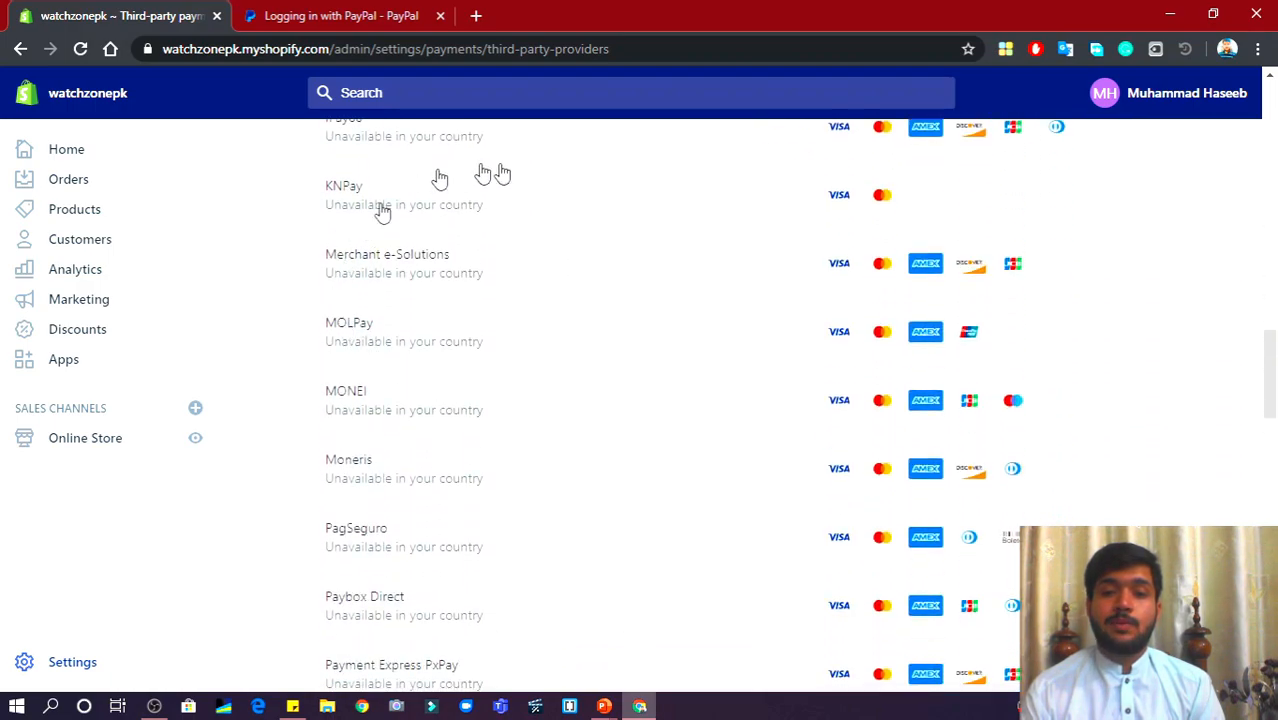
scroll(529, 401, down, 5)
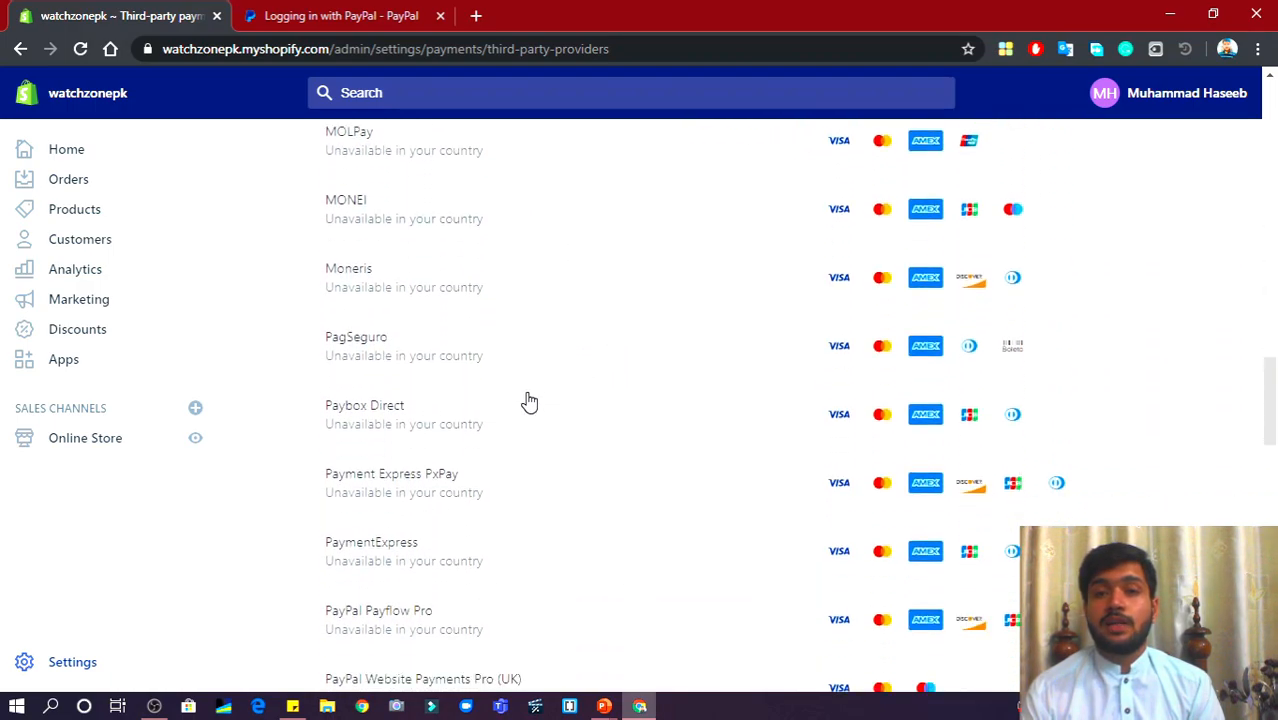
Open the Paybox Direct provider, review its account information and accepted payments, and return to the third-party list.
click(398, 289)
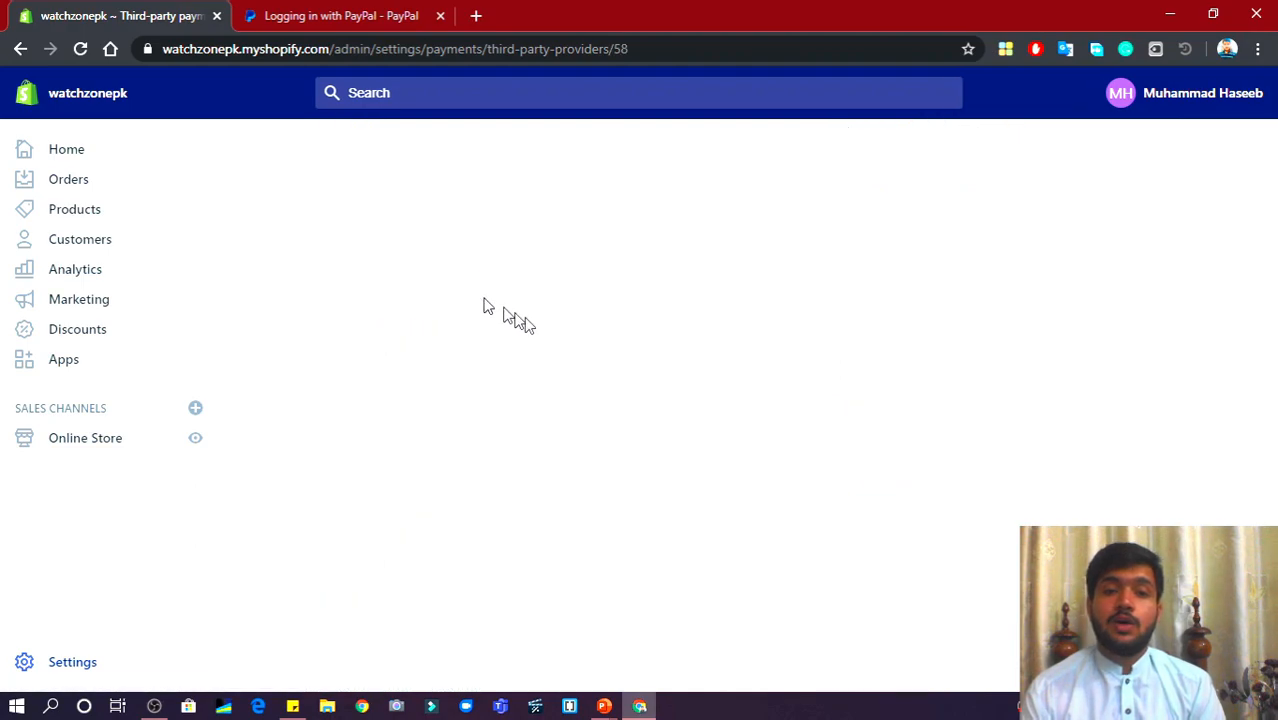
scroll(720, 516, down, 2)
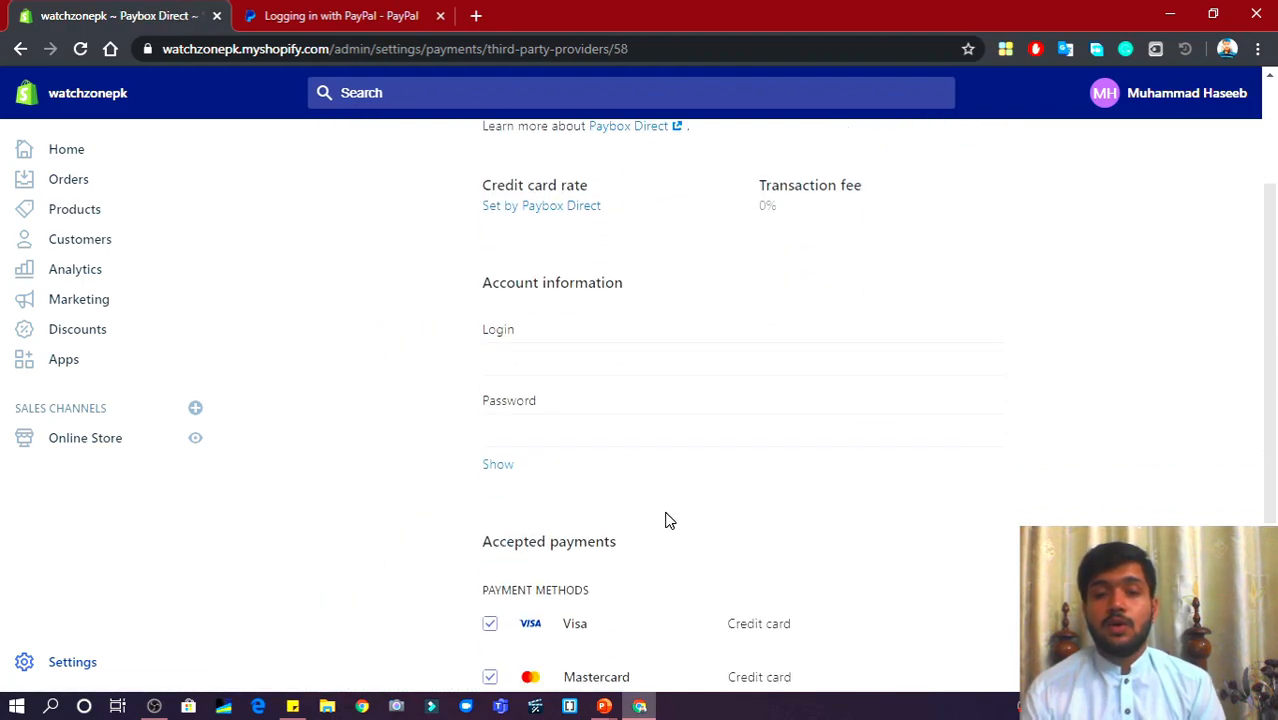
scroll(664, 516, up, 2)
scroll(580, 445, up, 1)
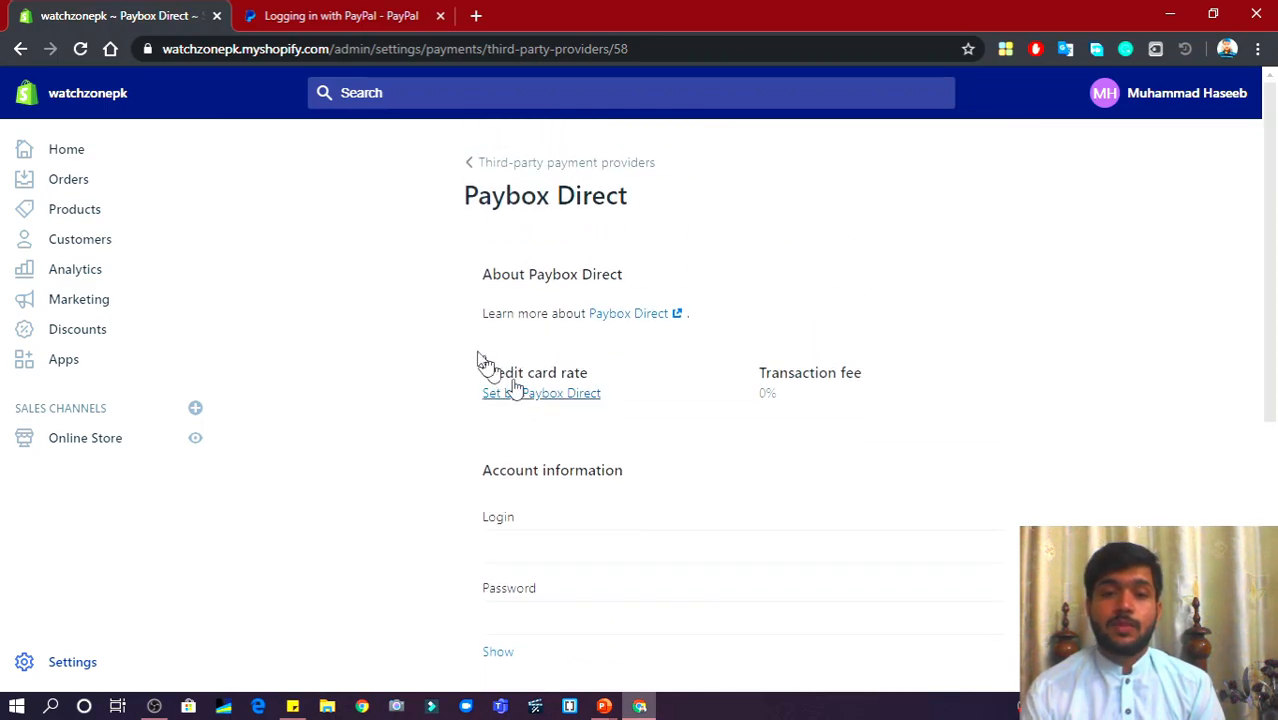
click(473, 166)
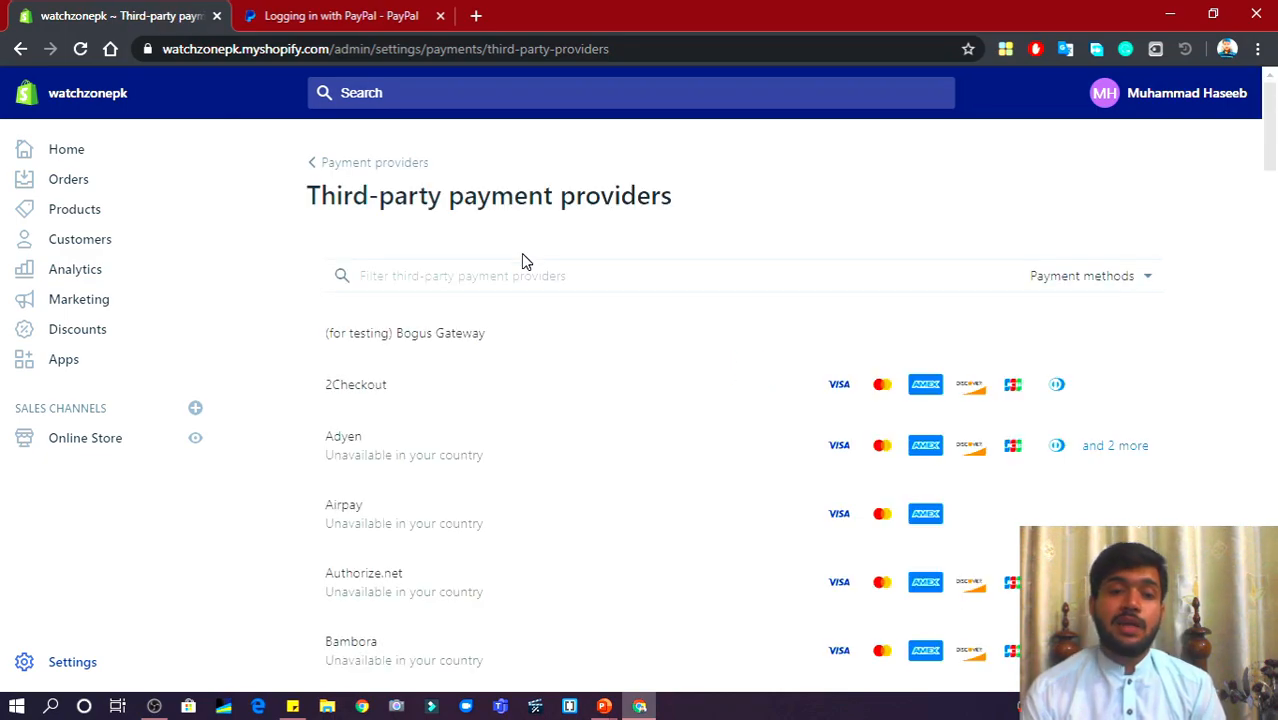
Look through the third-party payment providers once more and go back to the main payment providers page.
scroll(614, 410, down, 2)
scroll(614, 410, down, 3)
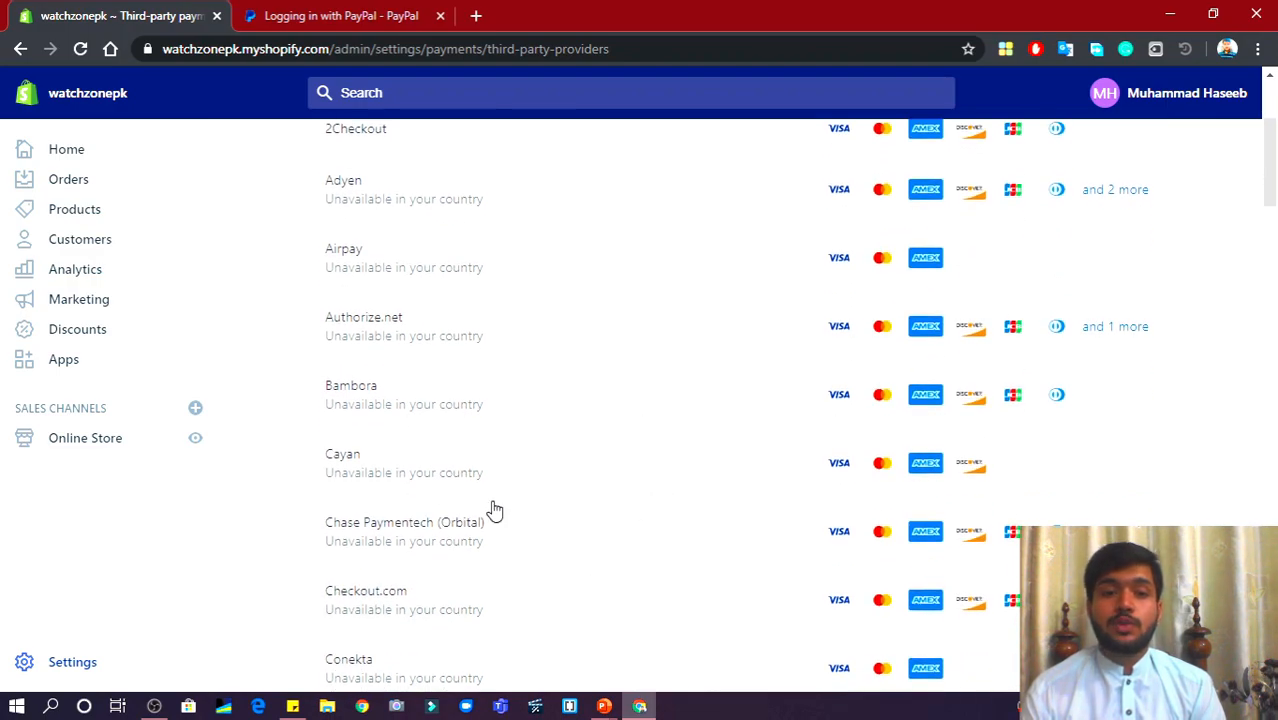
scroll(494, 511, down, 2)
scroll(600, 370, down, 3)
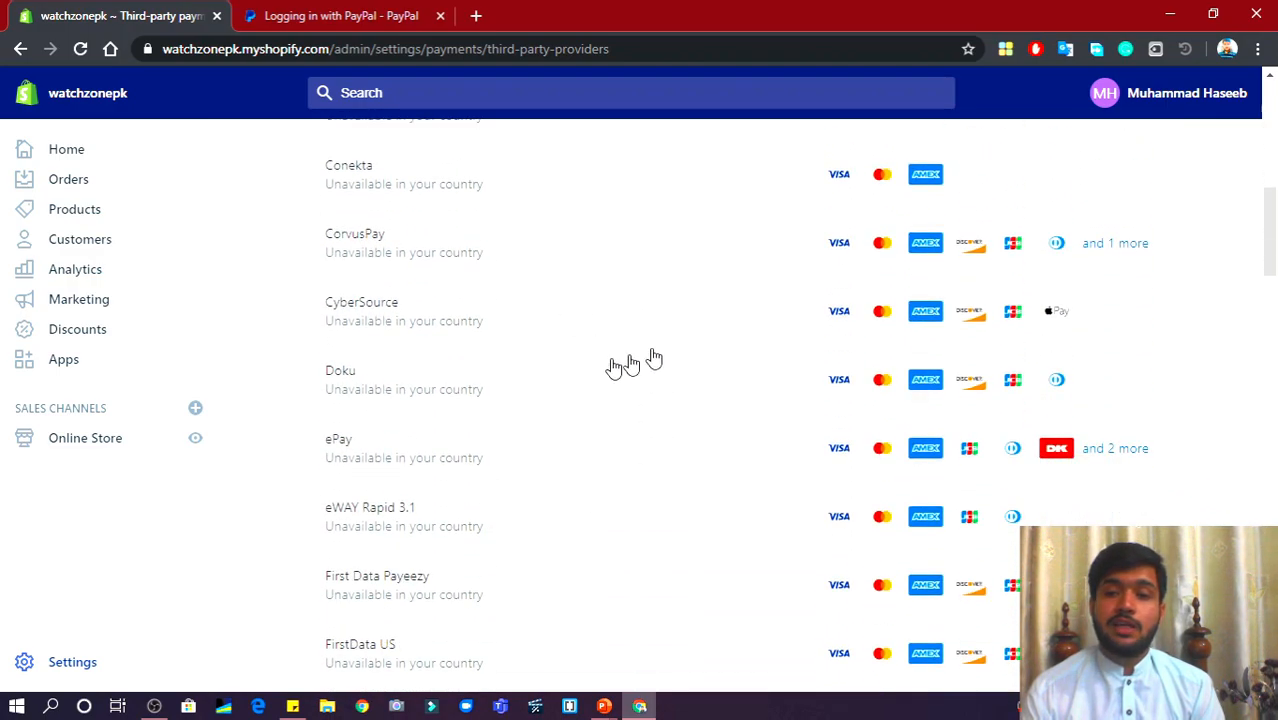
scroll(683, 453, up, 8)
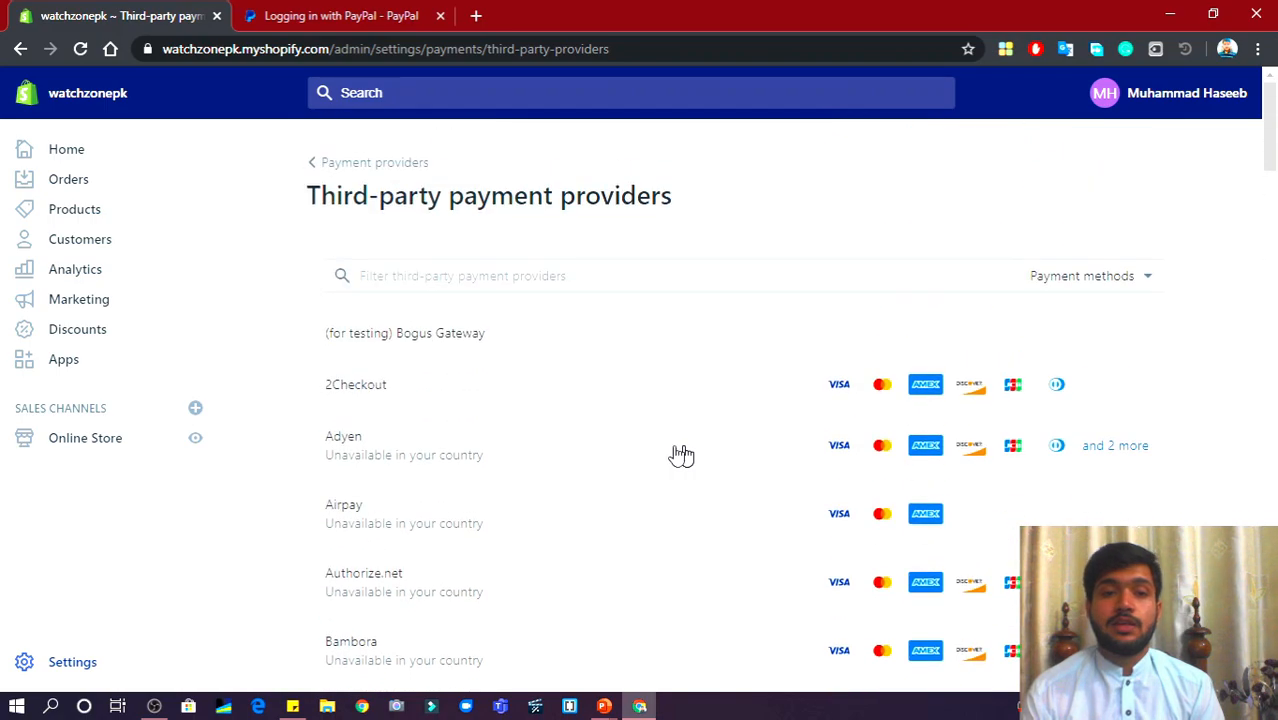
click(340, 176)
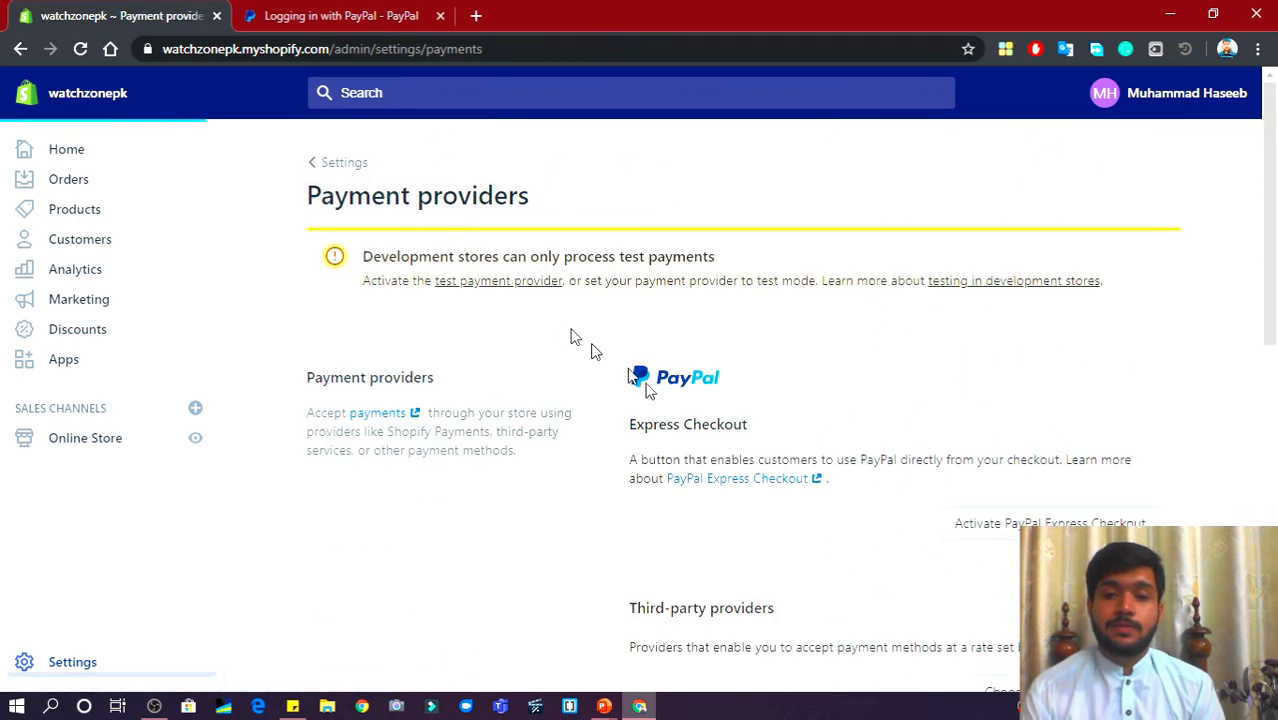
View the available alternative payment providers and return to the payment providers page.
scroll(640, 355, down, 5)
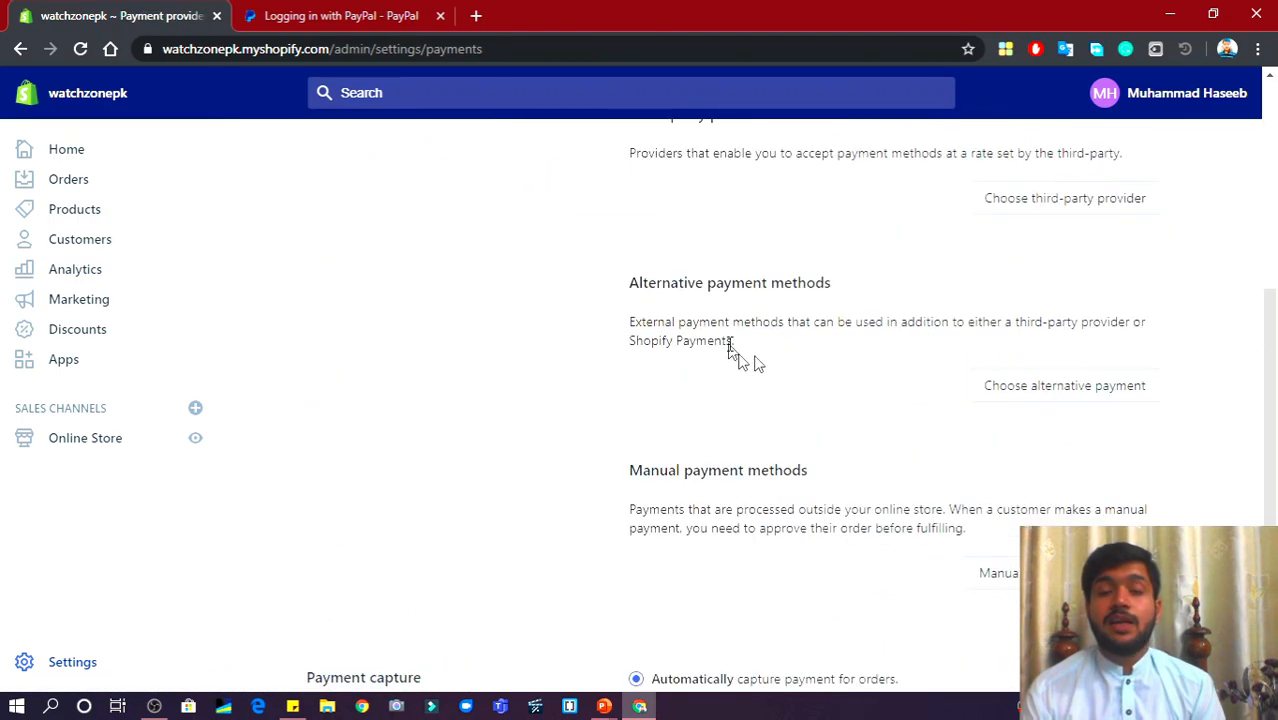
click(1064, 400)
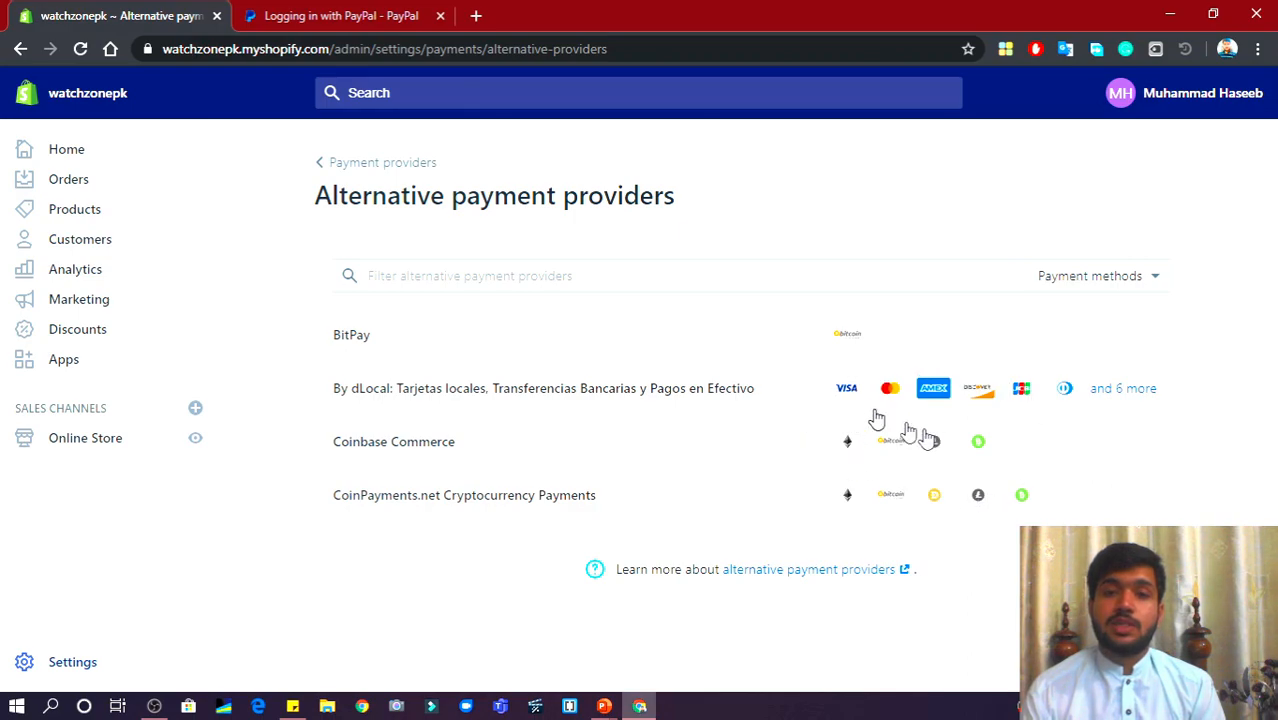
click(378, 162)
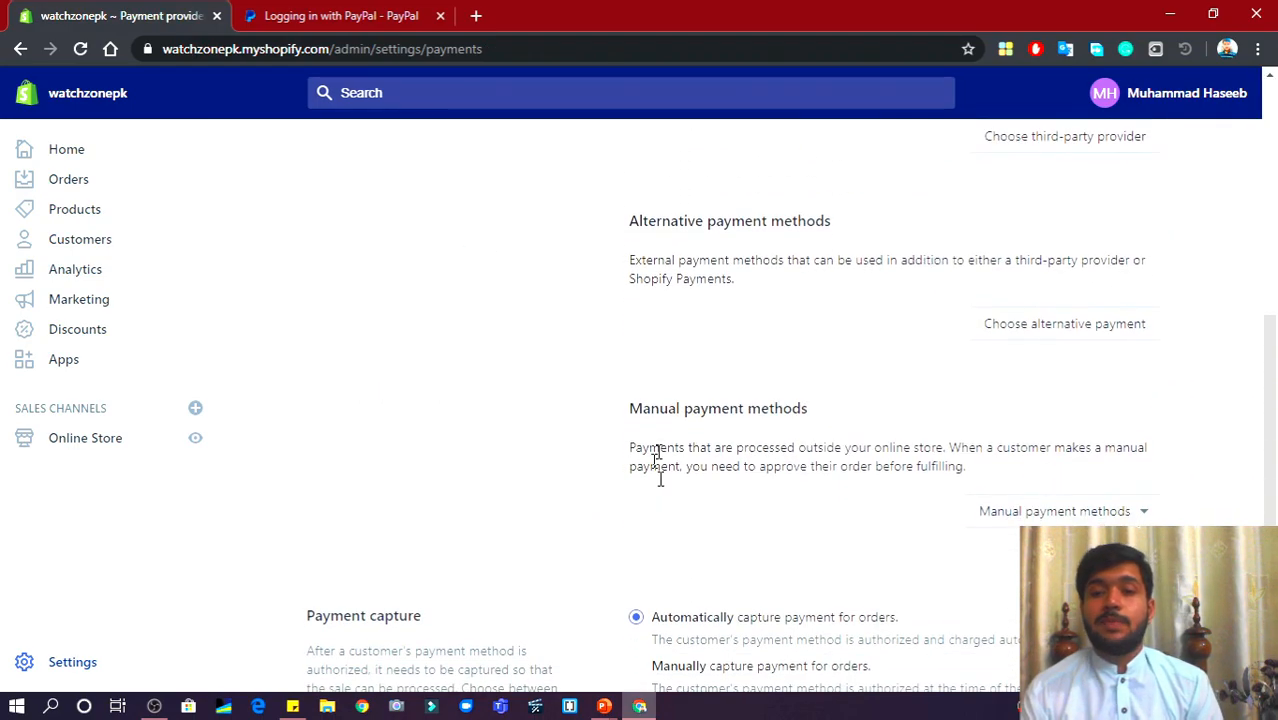
Reactivate the Cash on Delivery (COD) manual payment method with its existing additional details and payment instructions.
click(987, 522)
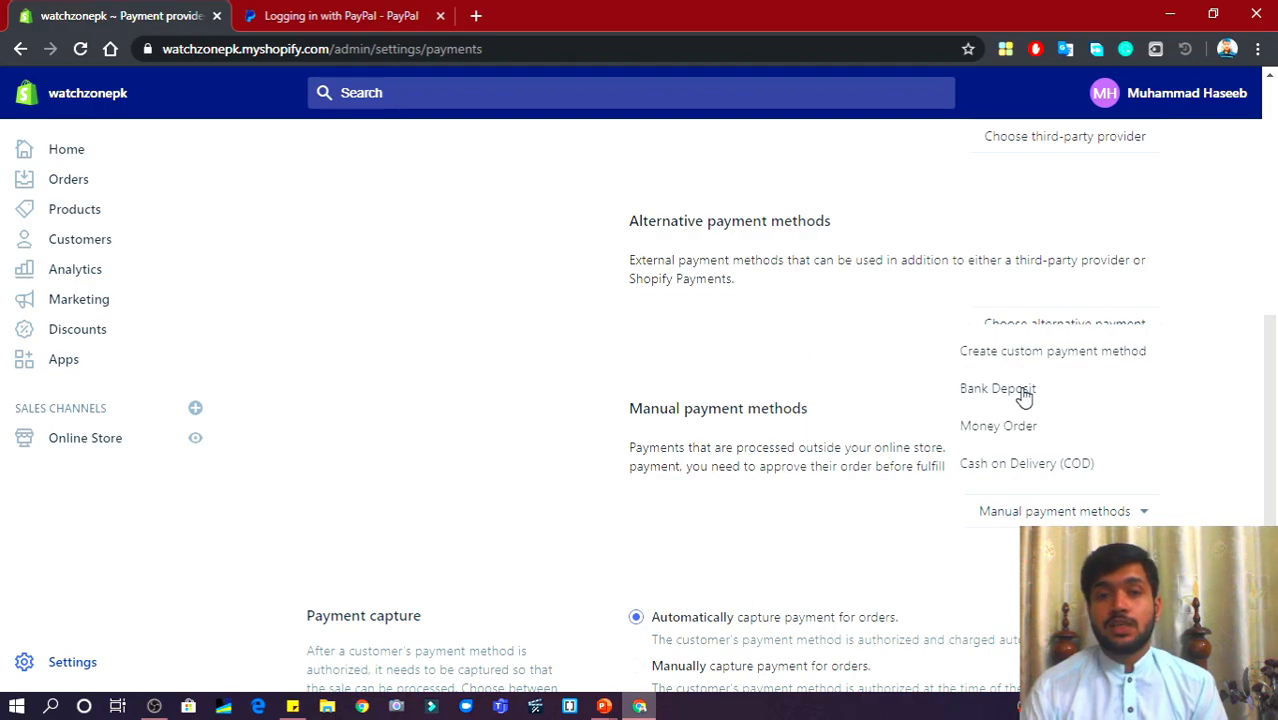
click(1047, 469)
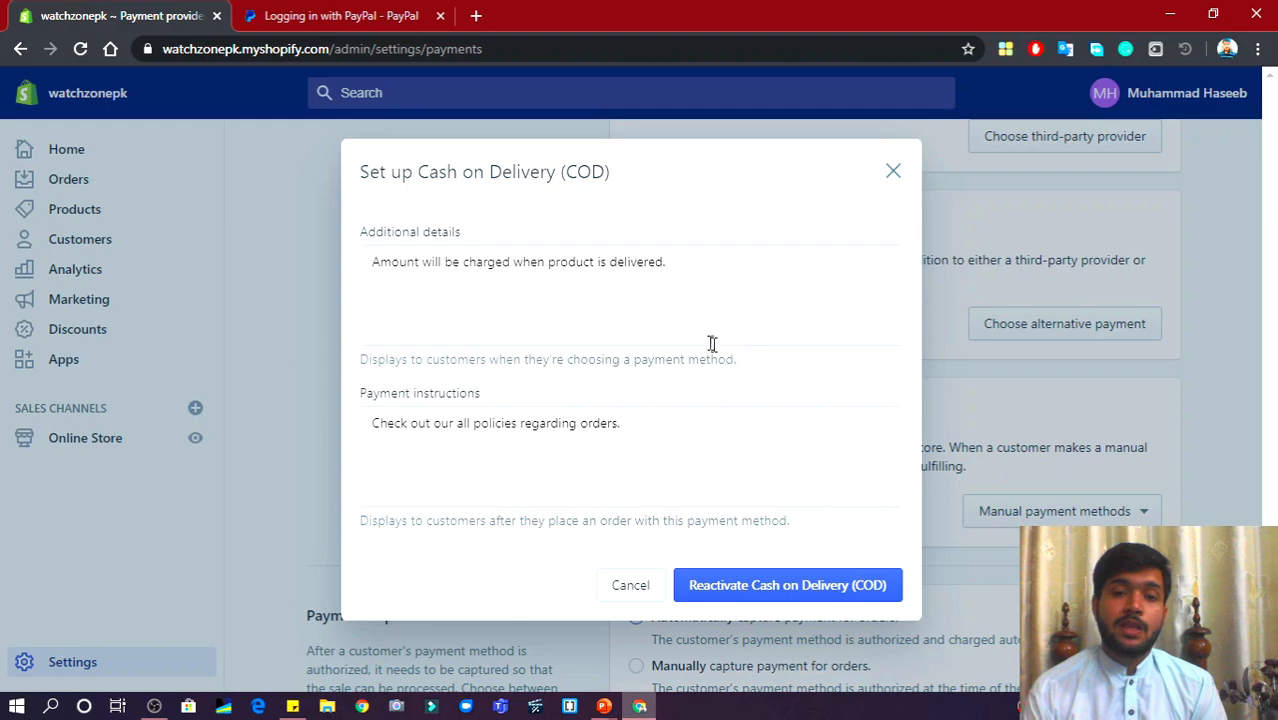
click(505, 288)
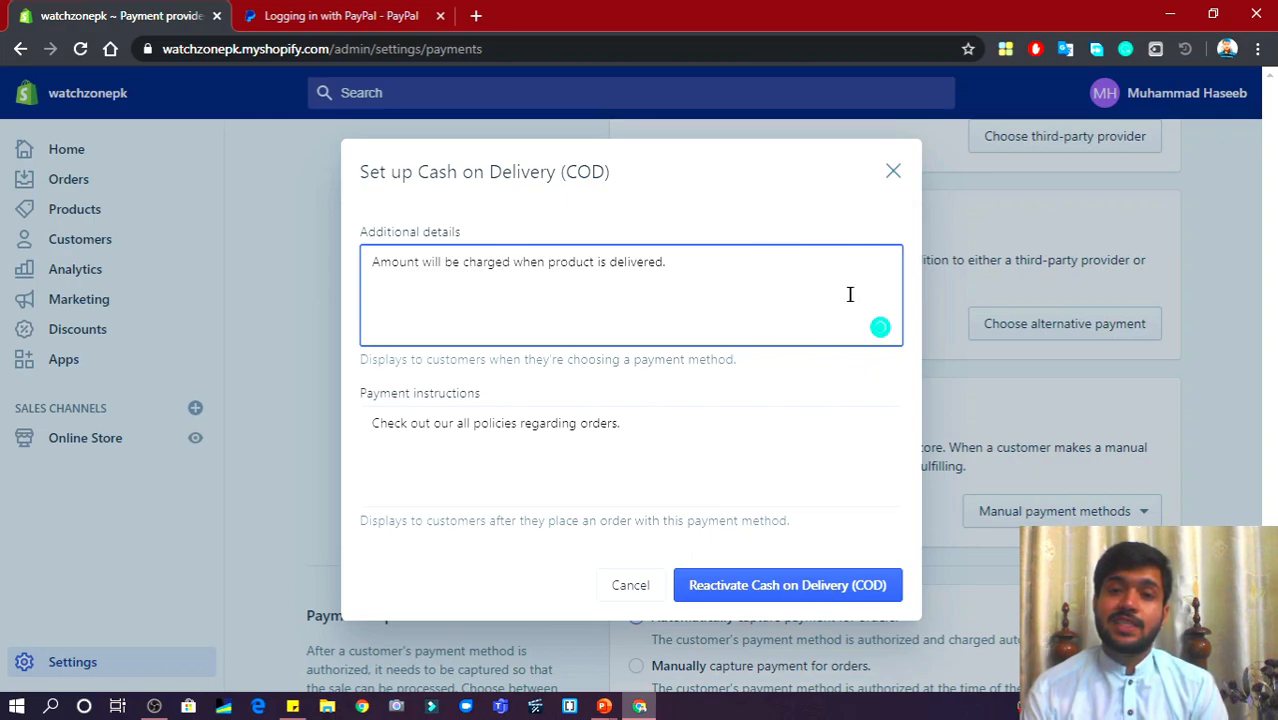
click(657, 495)
drag(575, 490, 439, 456)
drag(662, 428, 384, 447)
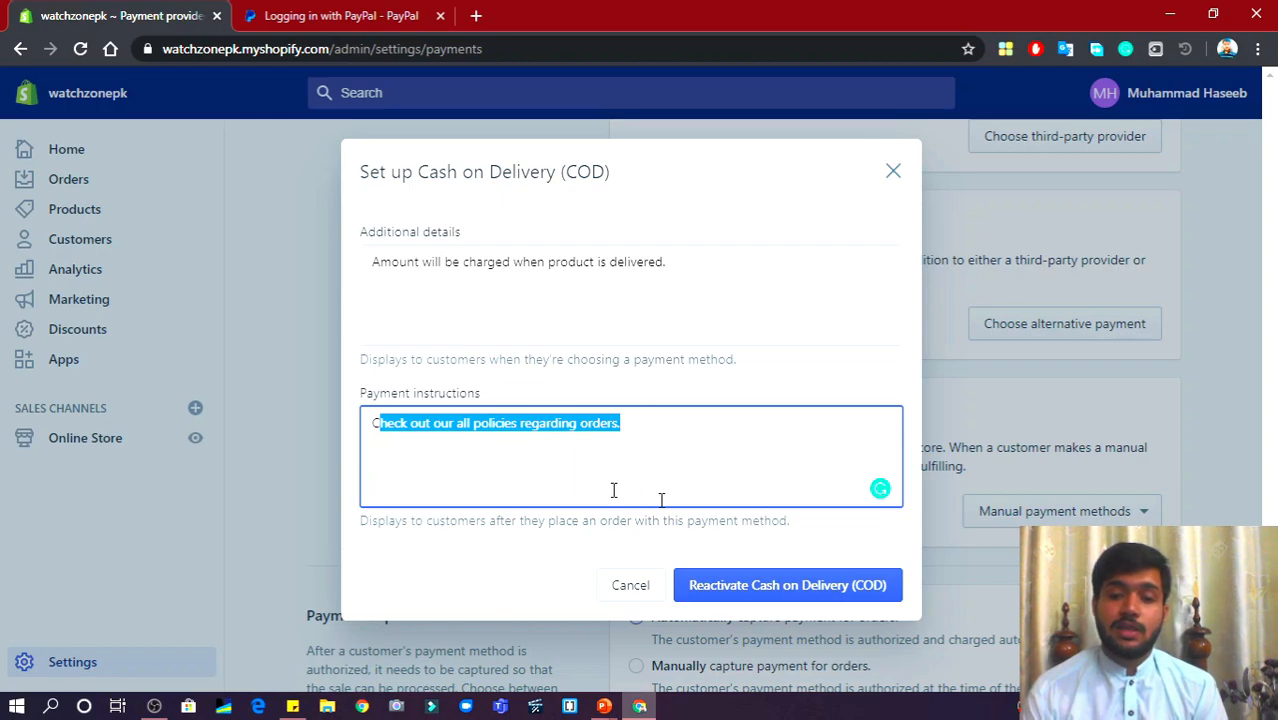
click(795, 590)
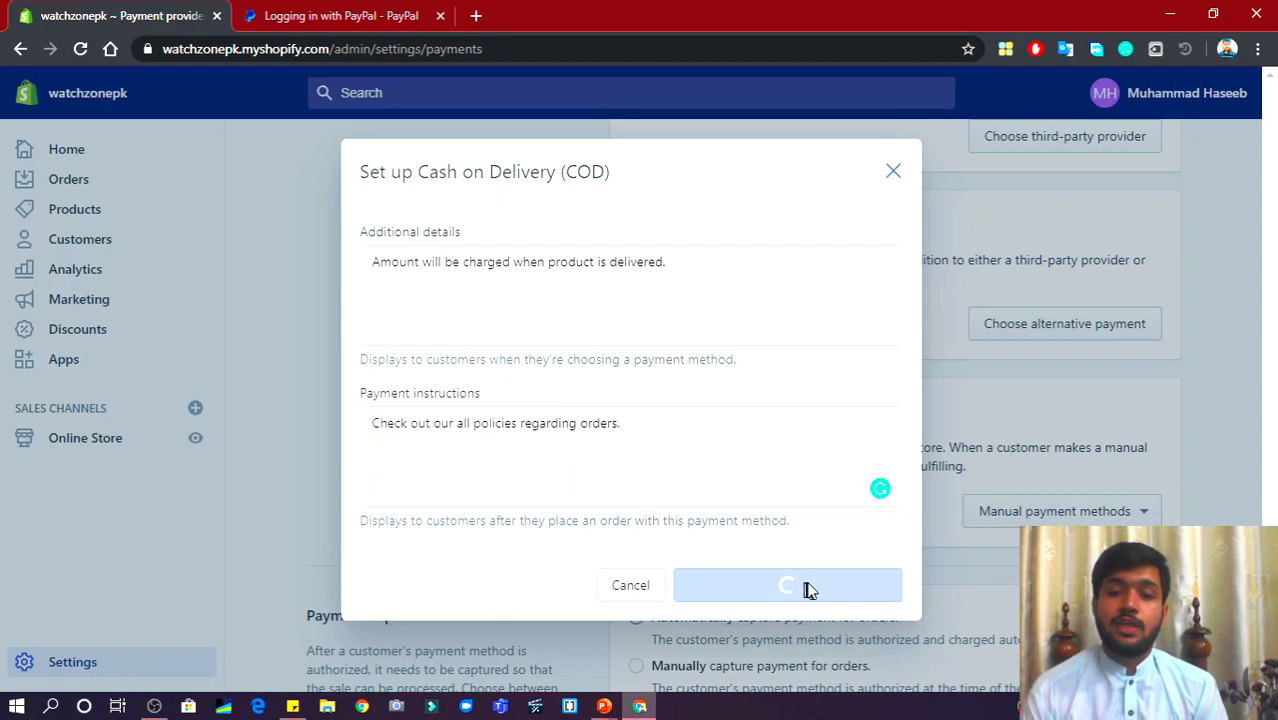
View the edit options of the Cash on Delivery (COD) method and close them without making changes.
scroll(967, 500, down, 3)
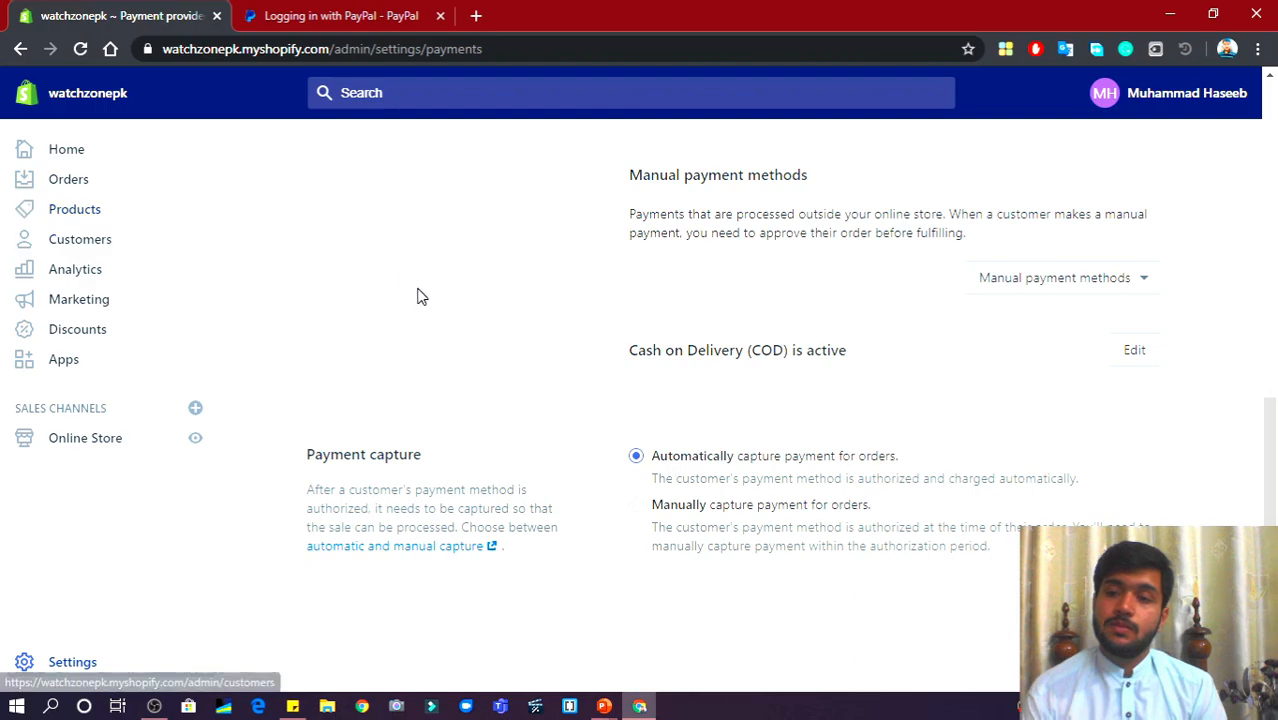
click(1130, 352)
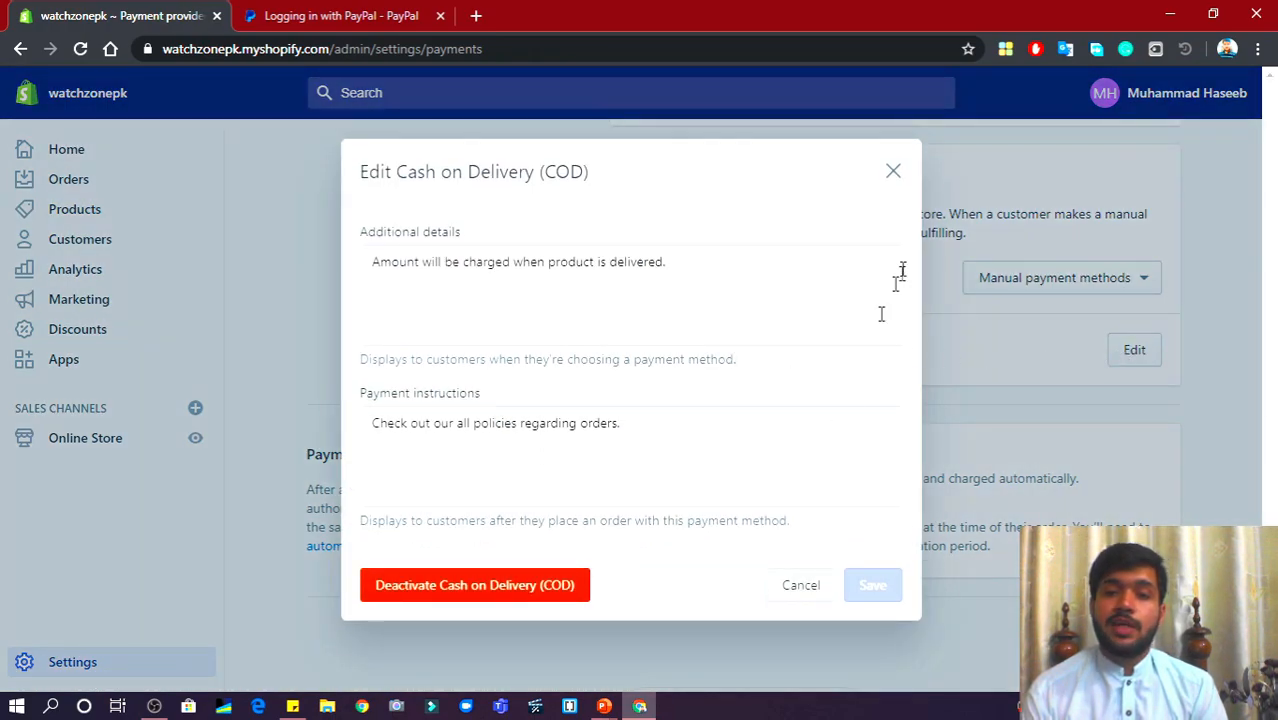
click(891, 177)
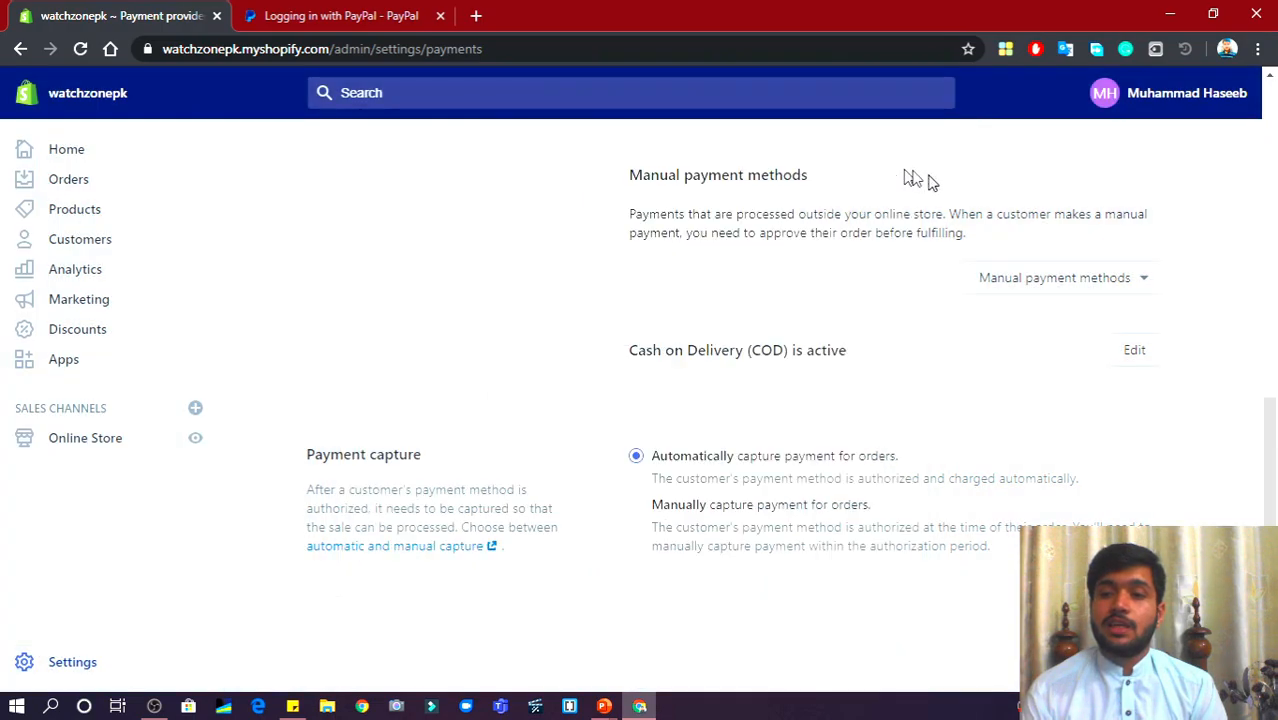
Create and activate a custom manual payment method named Easypaisa, leaving the additional details and payment instructions blank.
click(1044, 283)
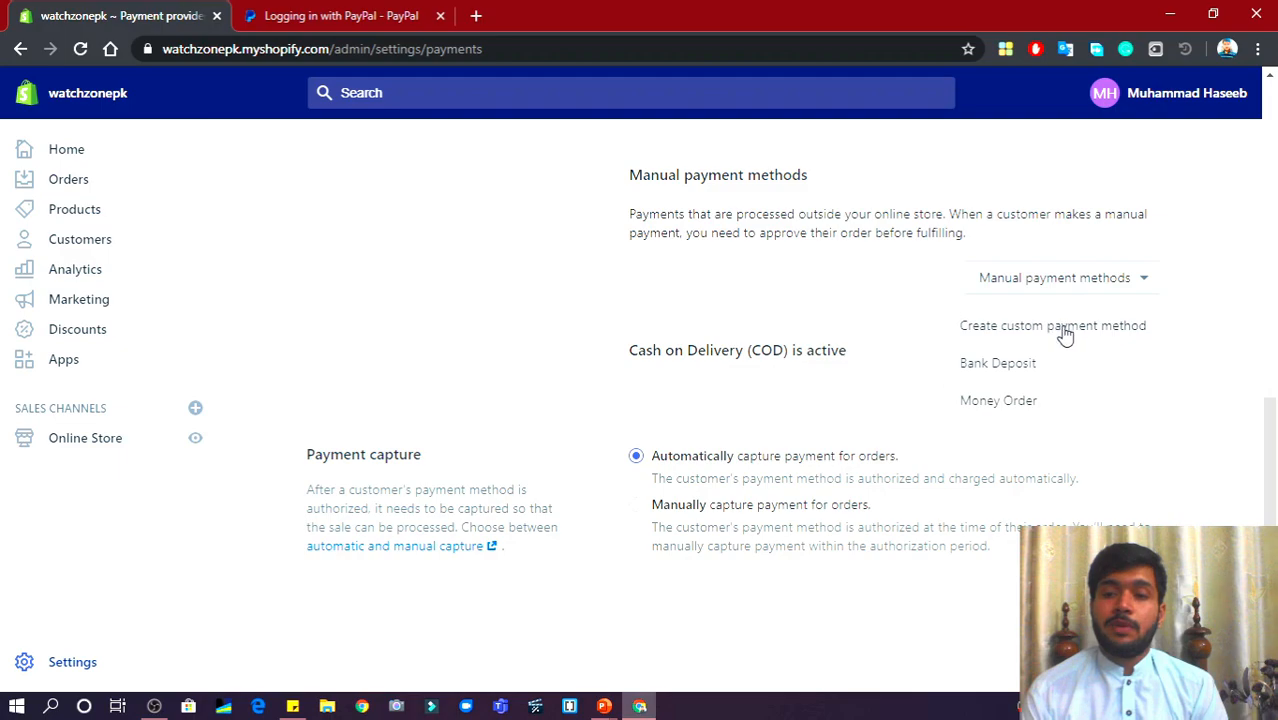
click(1062, 335)
click(459, 221)
text(Easypaisa)
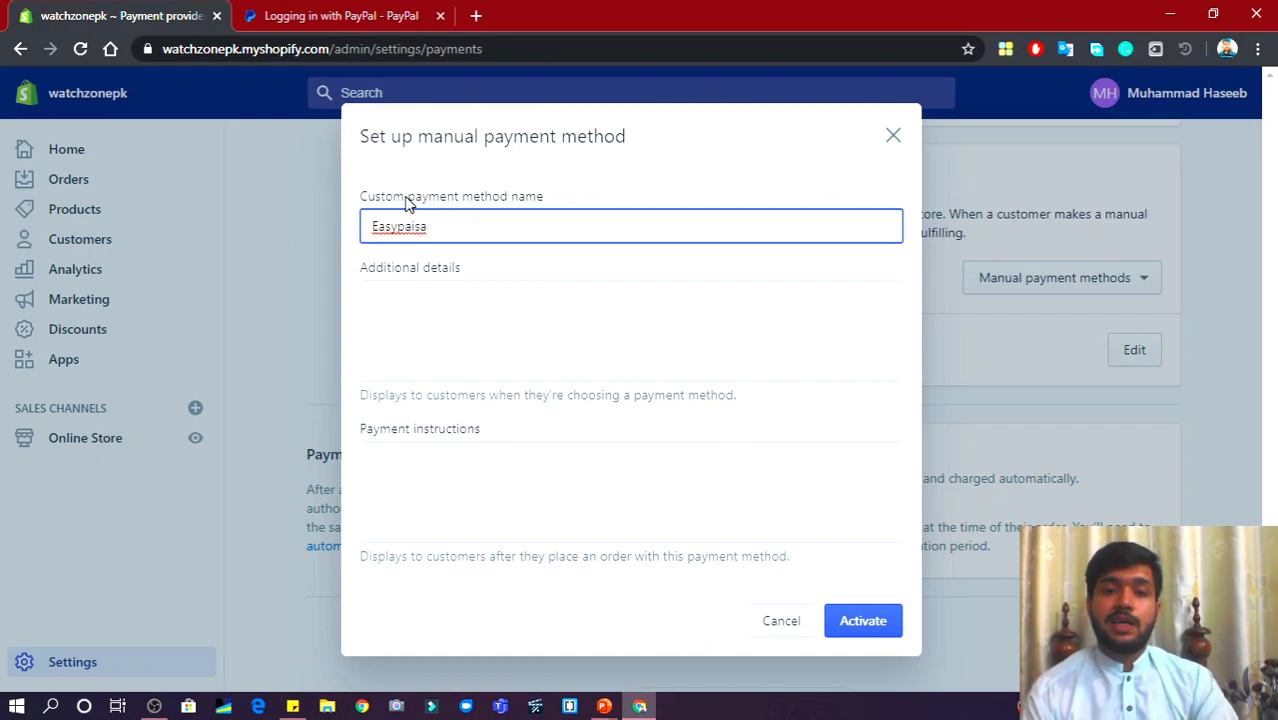
click(494, 328)
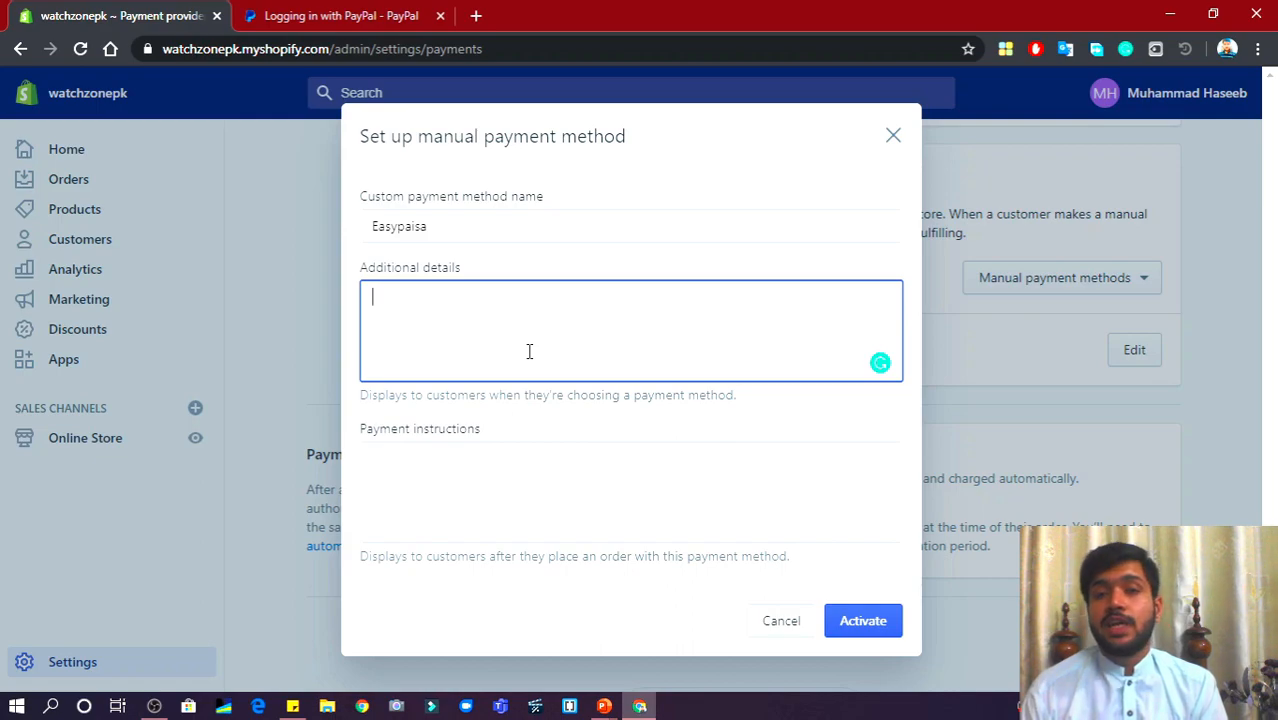
click(477, 521)
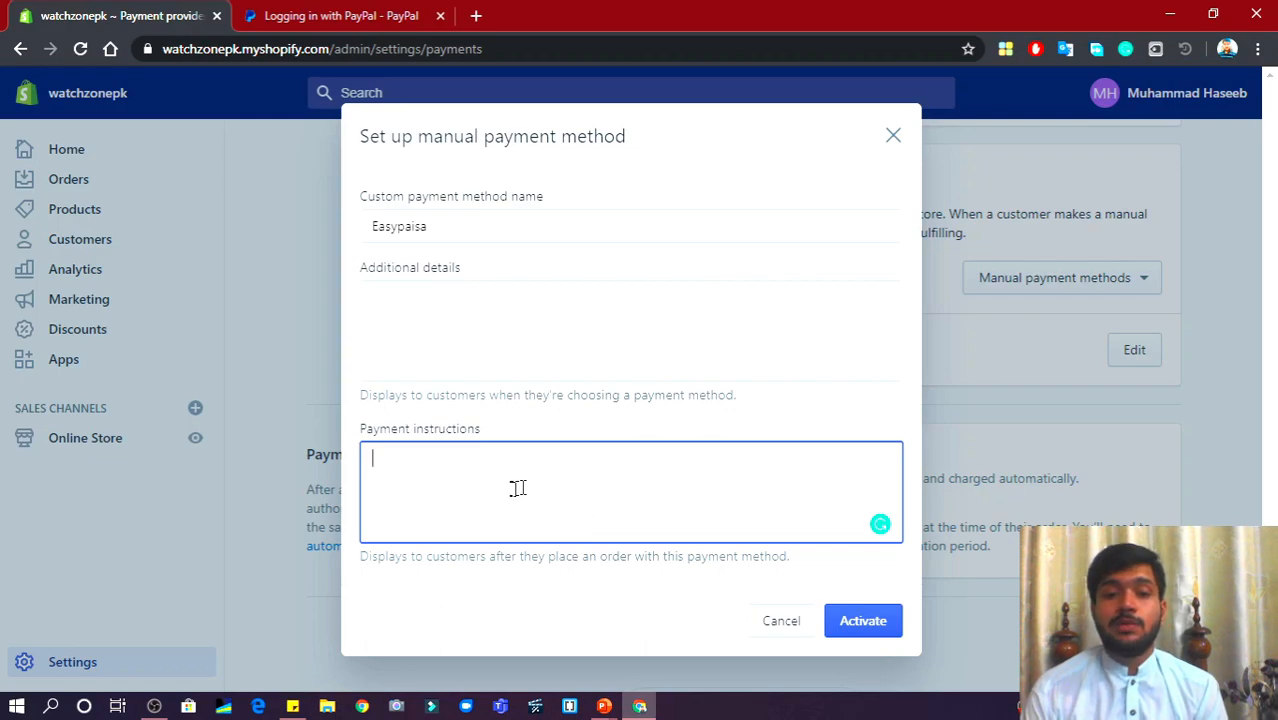
click(849, 628)
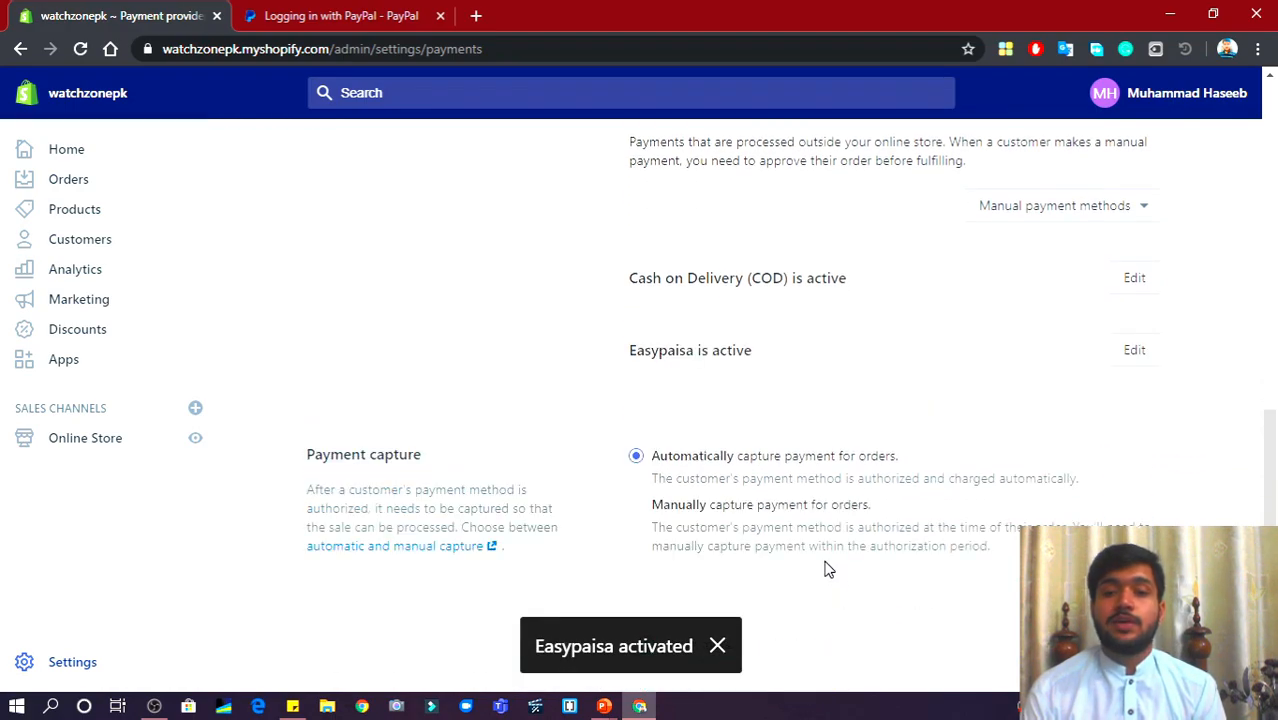
Review the payment providers page, from the accepted payment methods through the third-party, alternative and manual payment sections.
scroll(827, 565, down, 1)
scroll(553, 488, up, 3)
scroll(553, 488, up, 5)
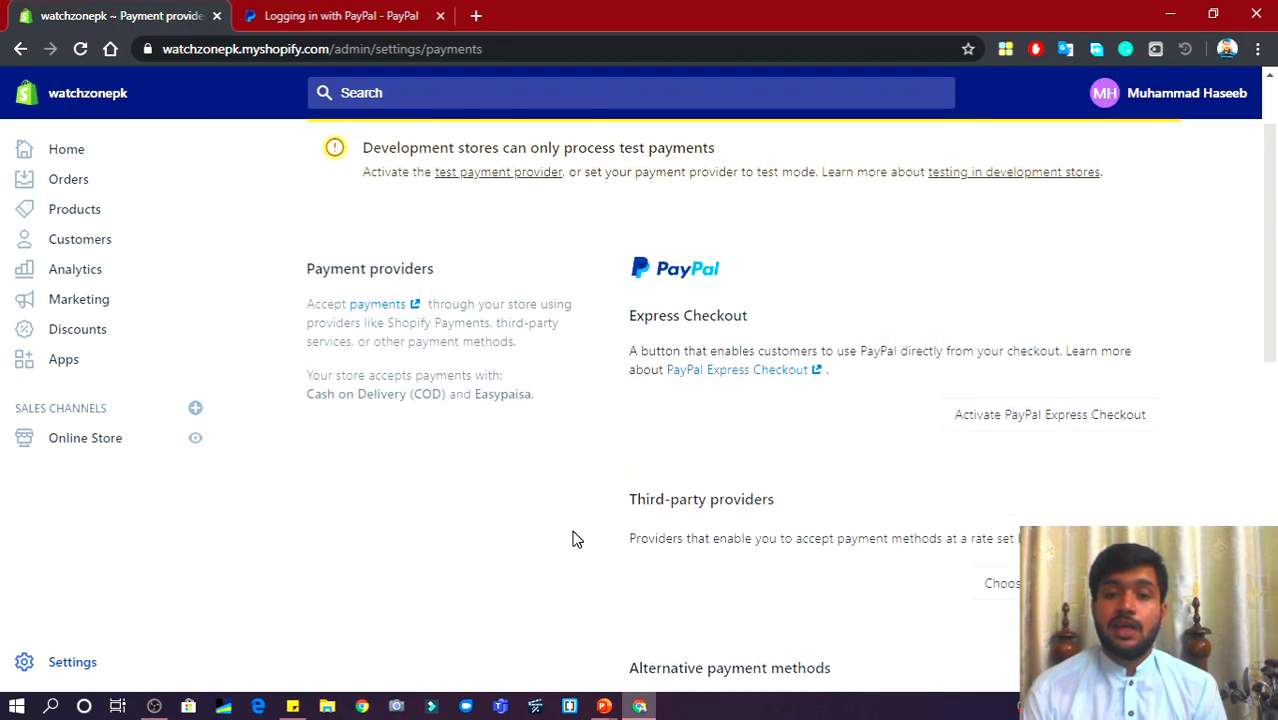
scroll(571, 533, down, 2)
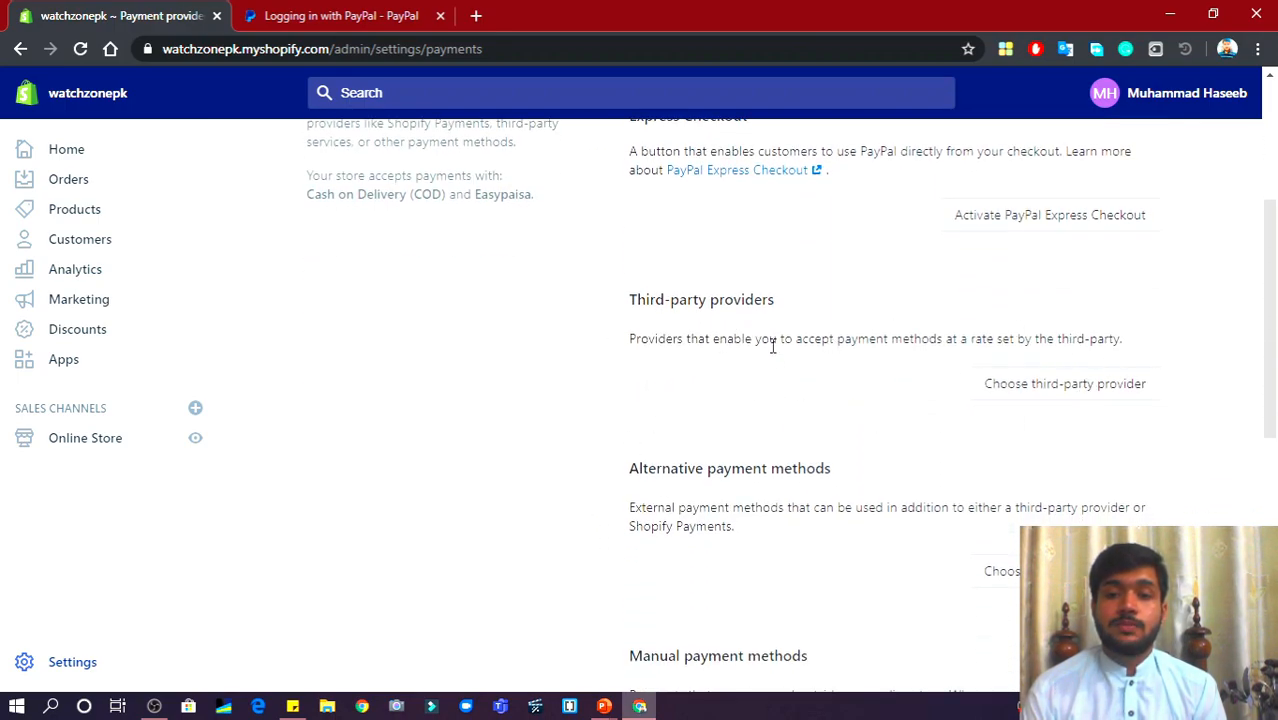
scroll(707, 420, down, 1)
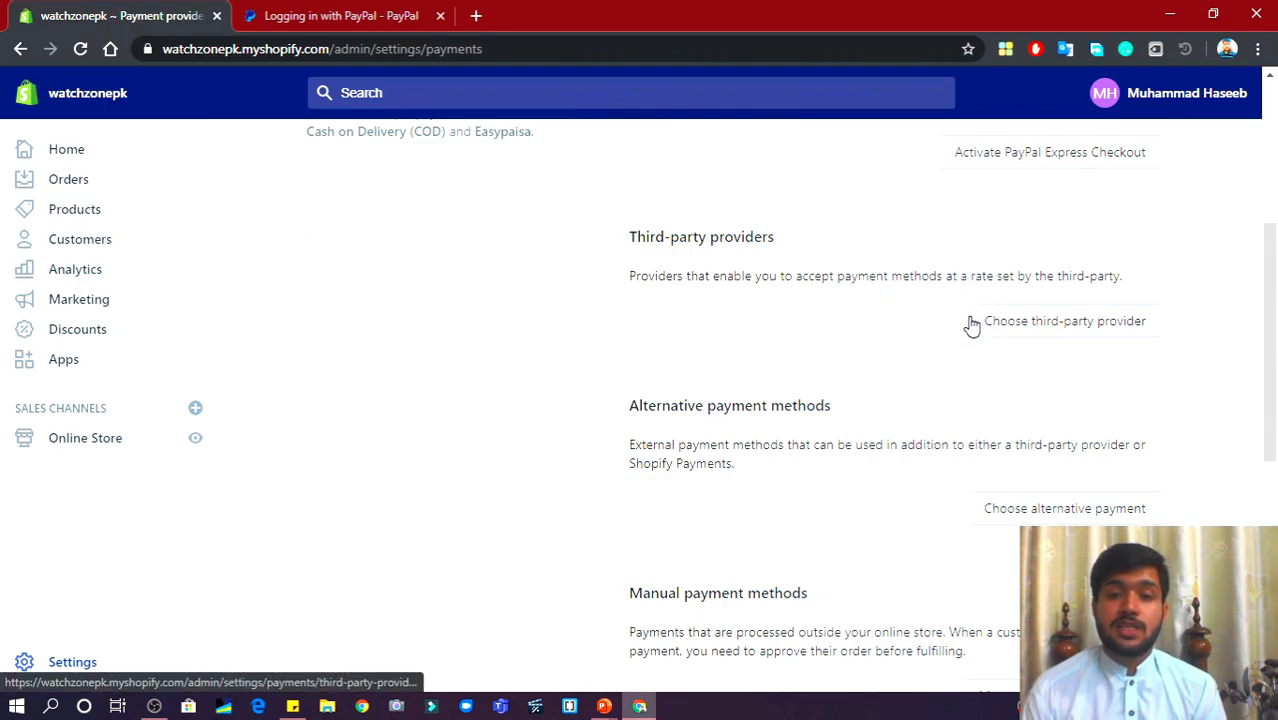
scroll(756, 346, down, 2)
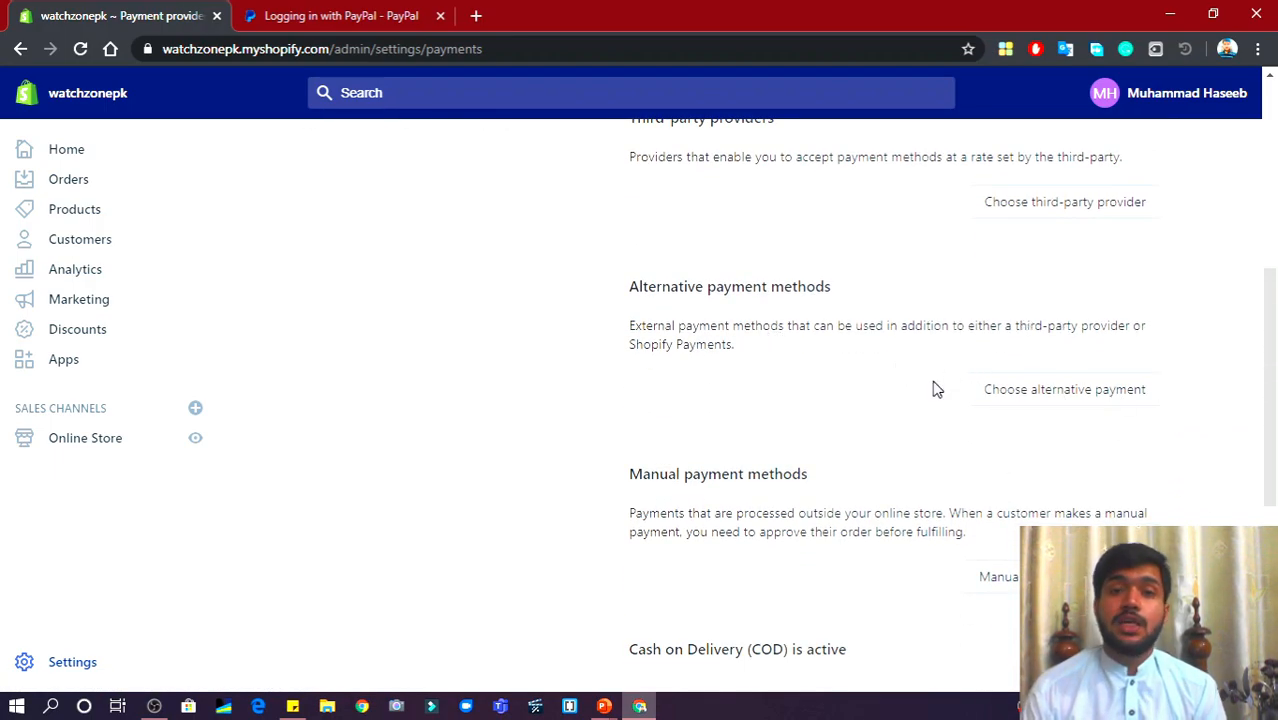
scroll(937, 389, down, 1)
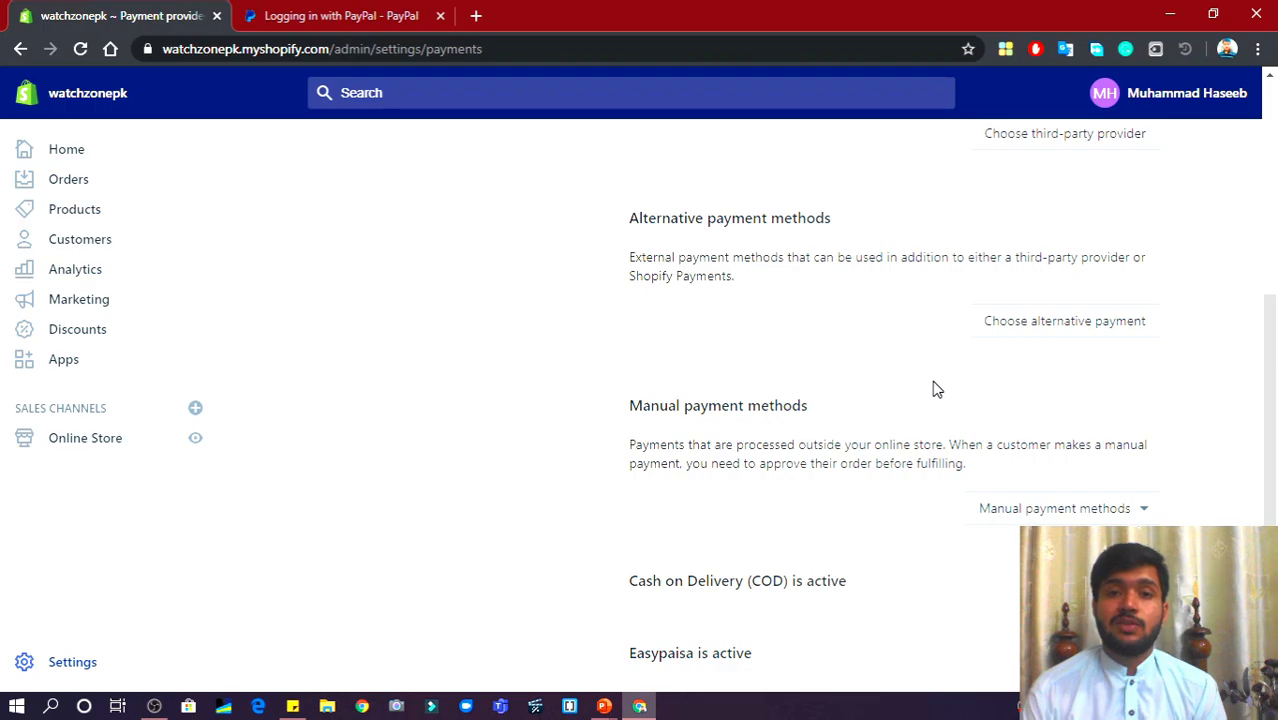
scroll(955, 466, down, 2)
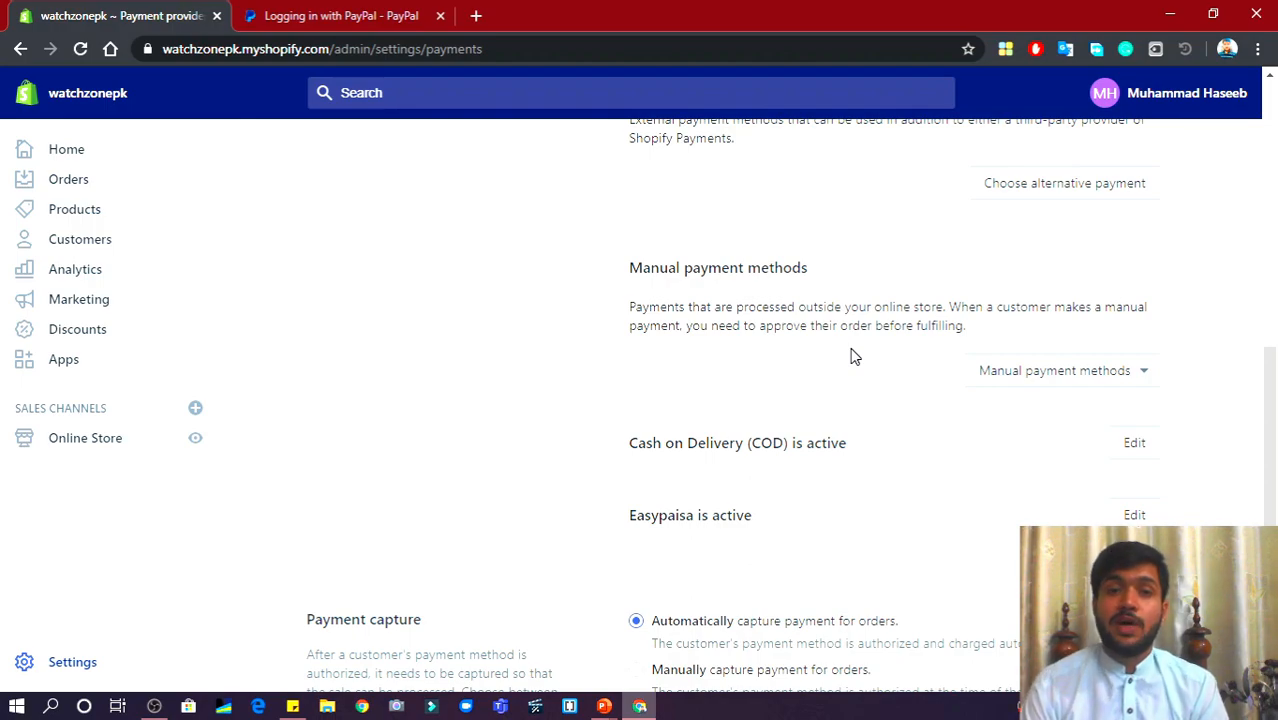
Go back to the store settings overview and view the Checkout settings, including checkout style and customer accounts.
click(71, 660)
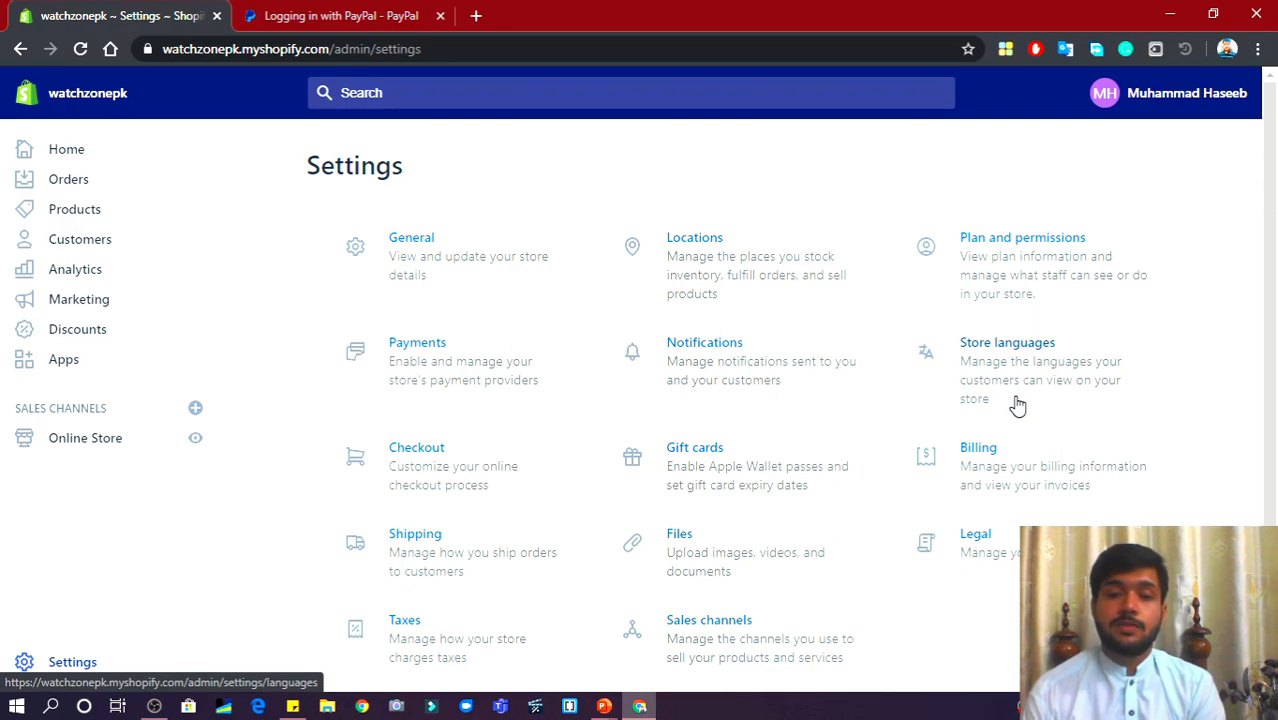
scroll(454, 500, down, 1)
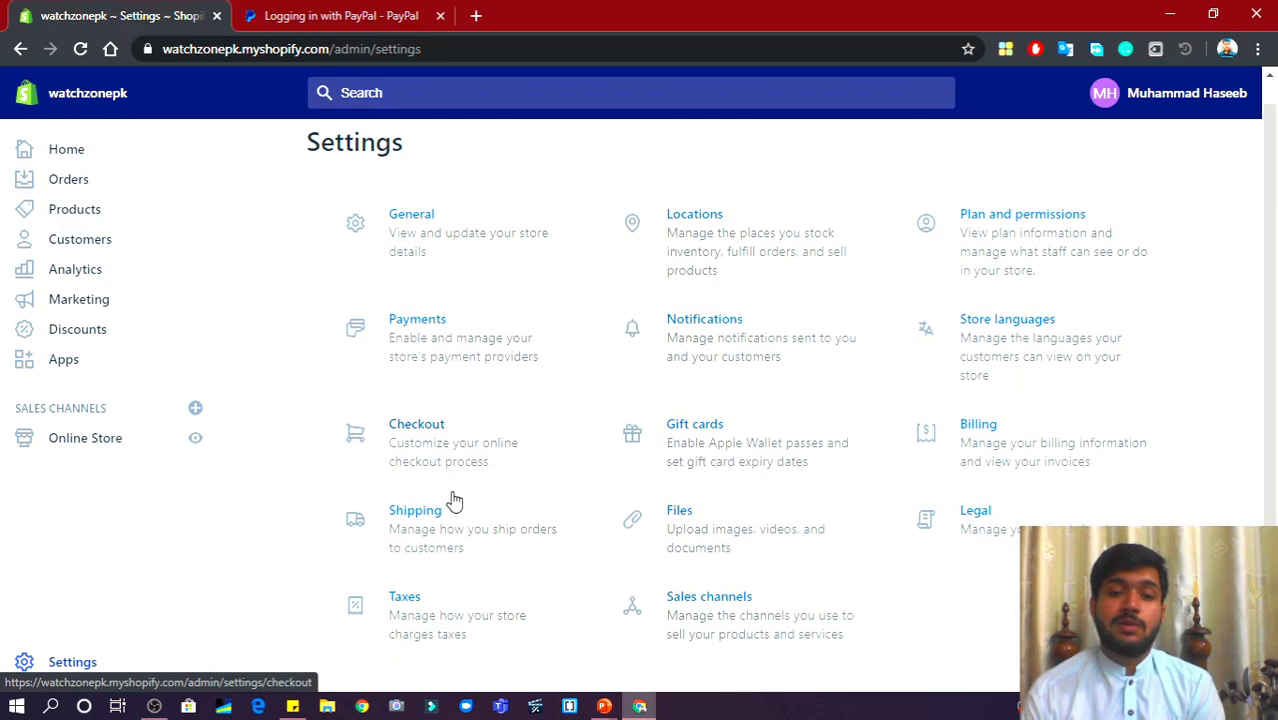
click(416, 440)
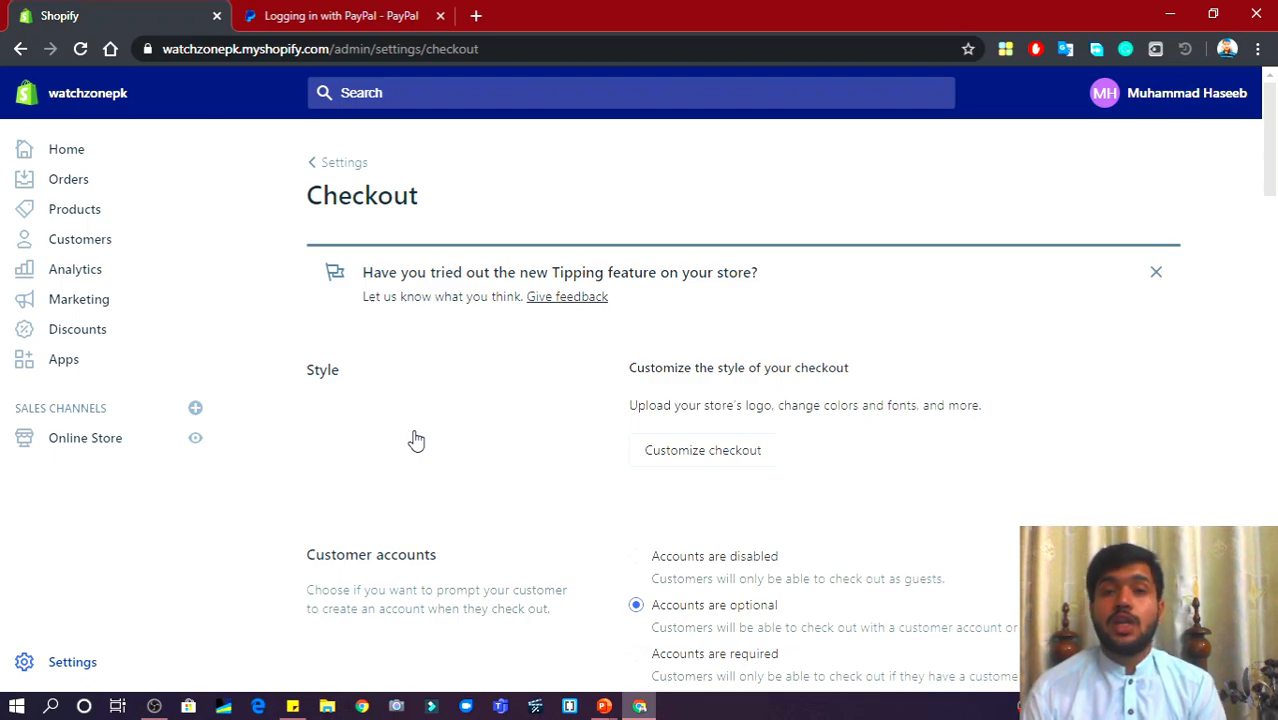
scroll(673, 479, down, 1)
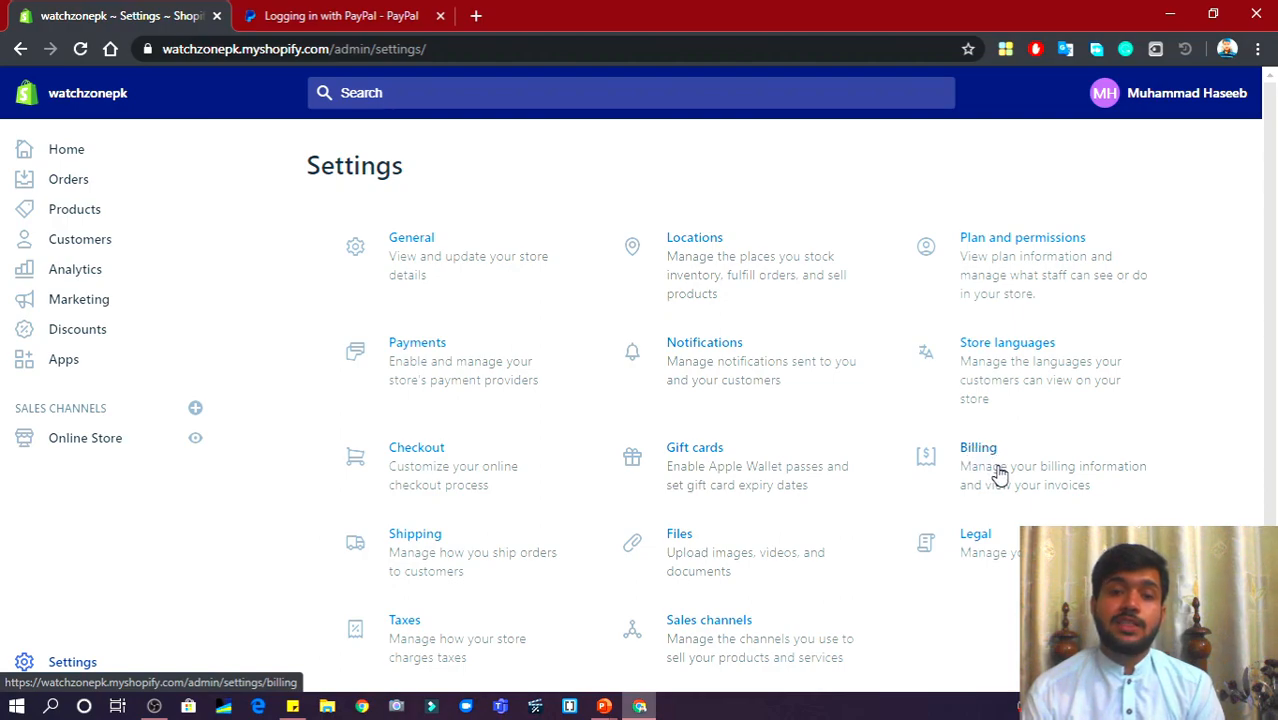
Open the Shipping settings and view the form for adding a package, cancelling it without saving.
click(455, 562)
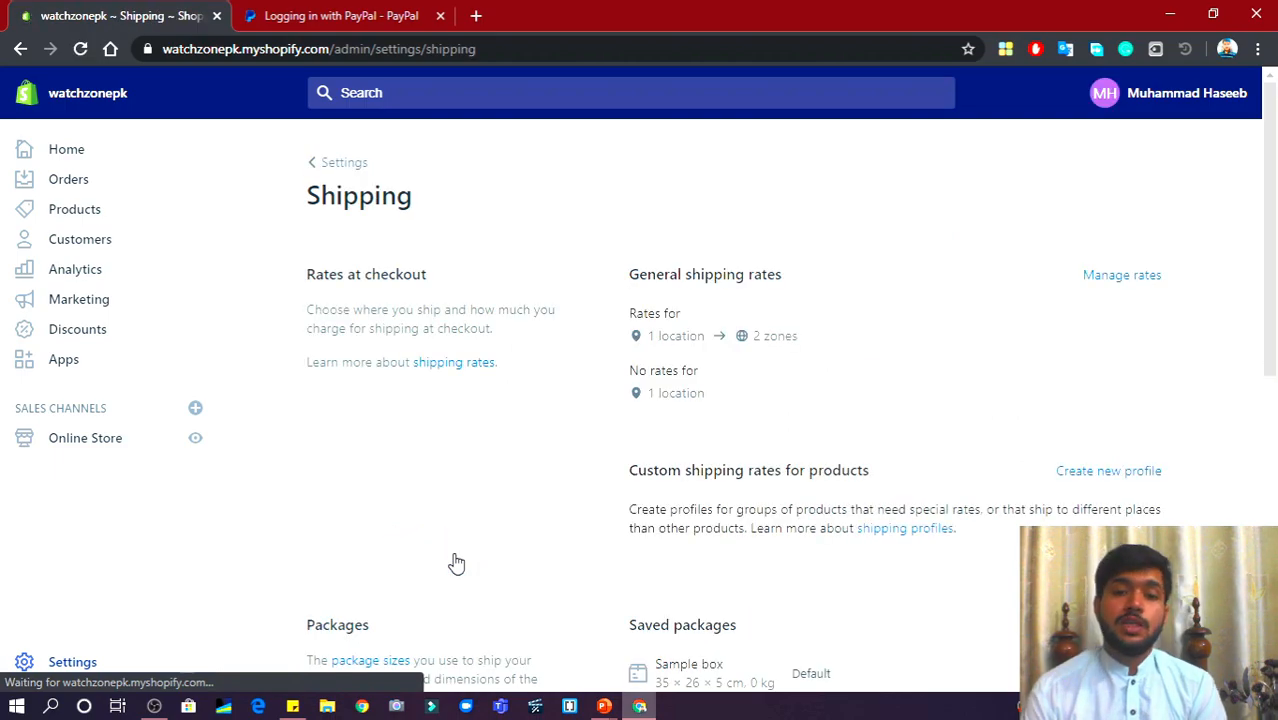
scroll(746, 430, down, 1)
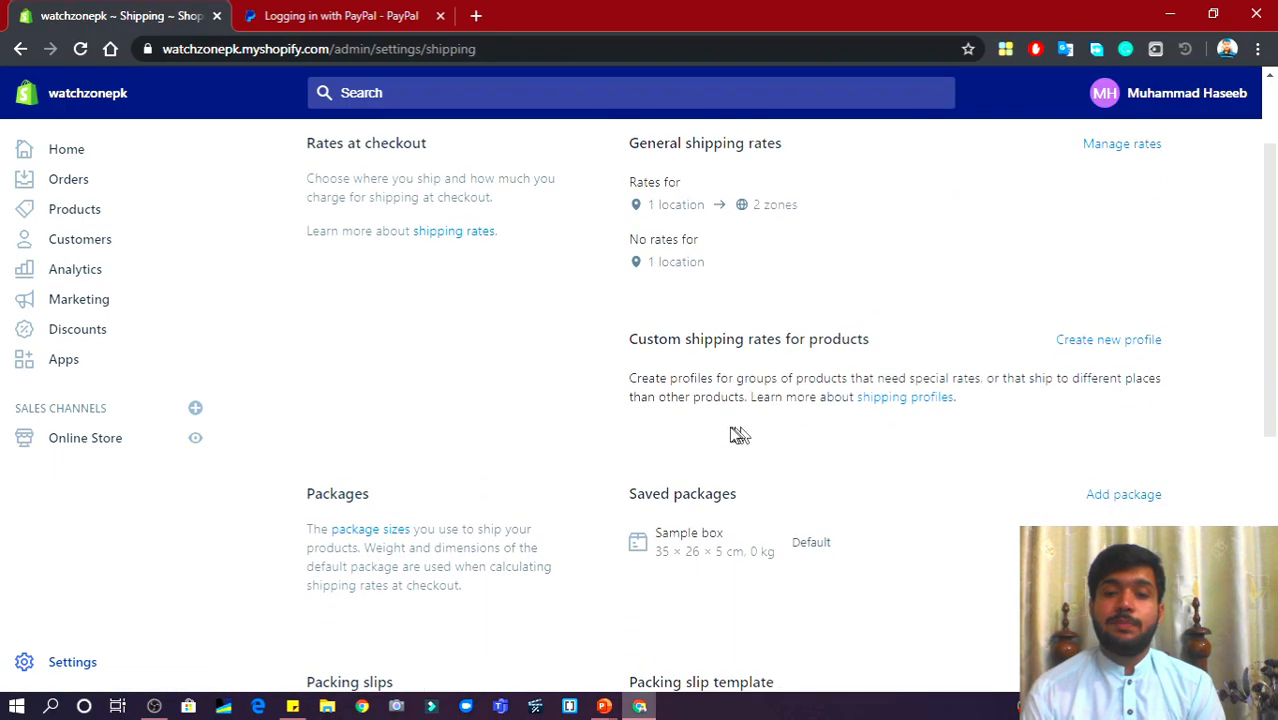
scroll(800, 477, down, 1)
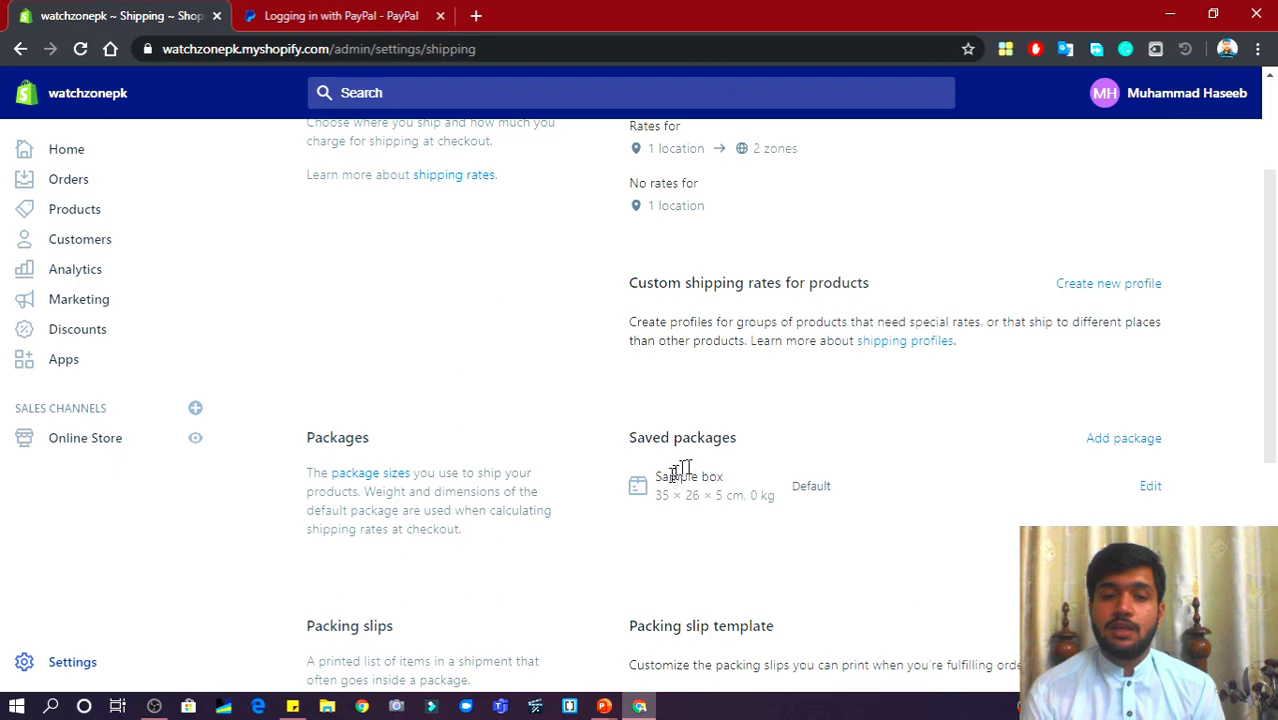
click(1128, 441)
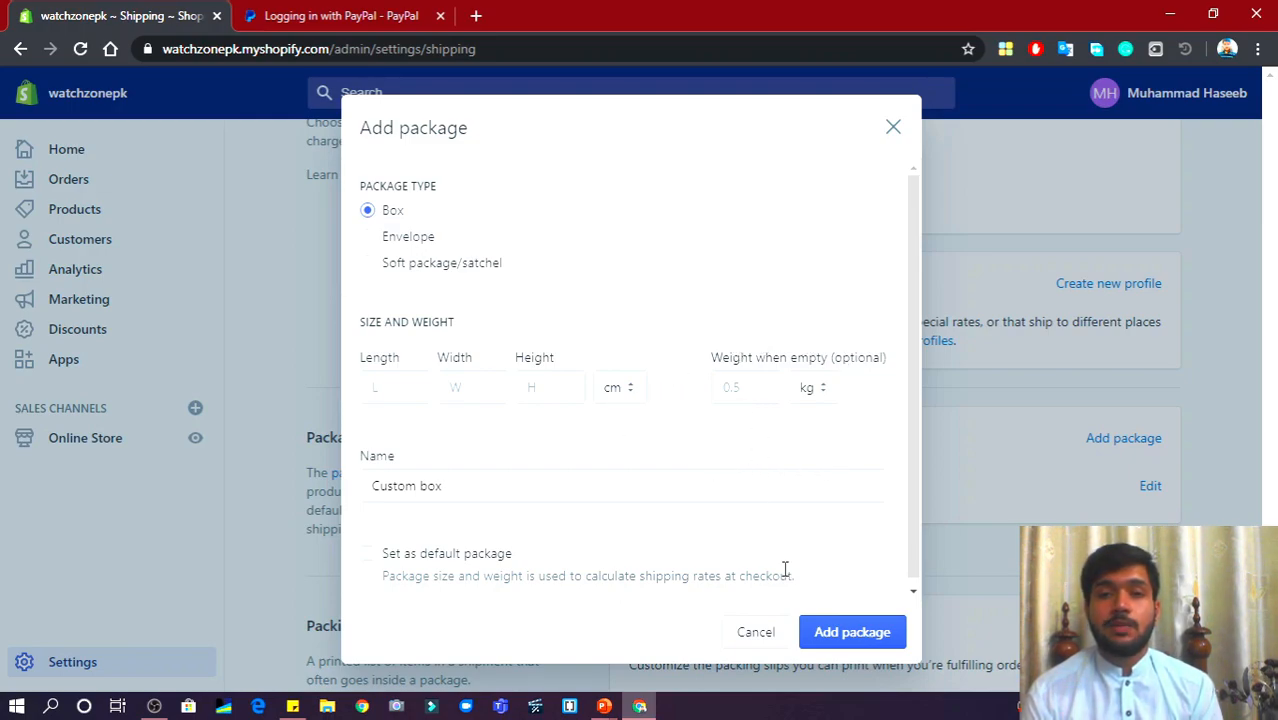
click(765, 643)
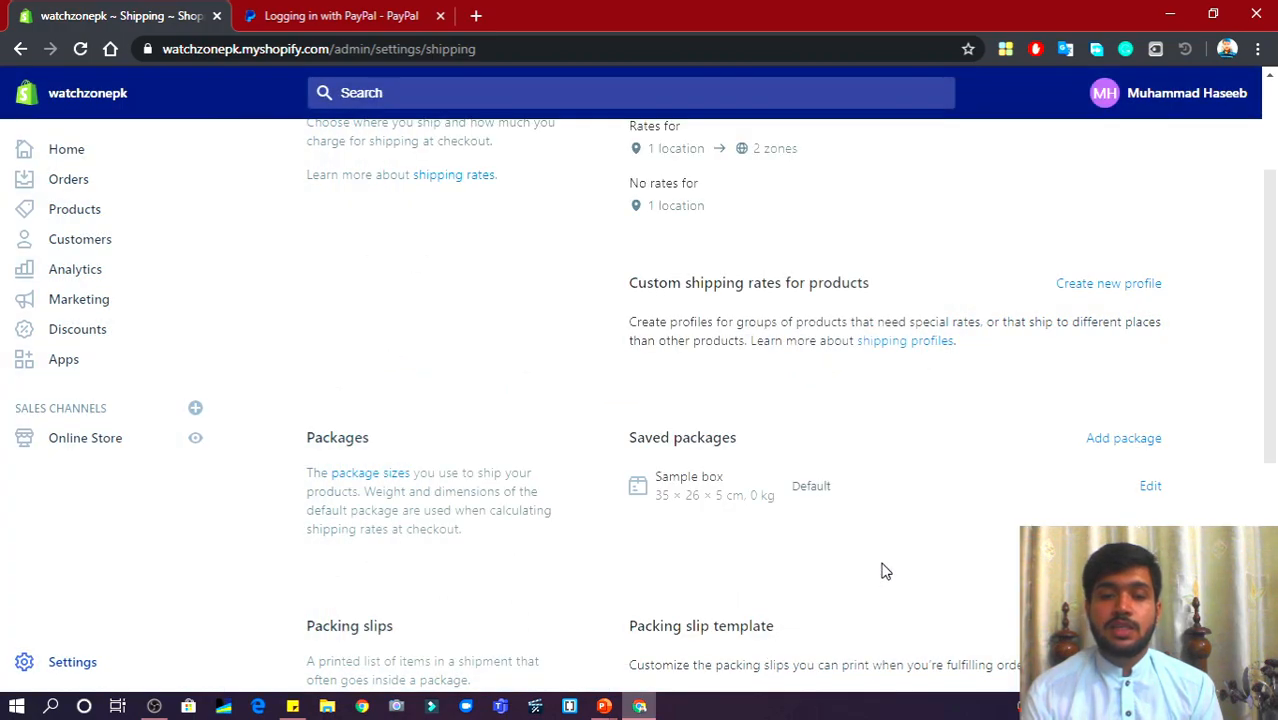
scroll(881, 567, down, 1)
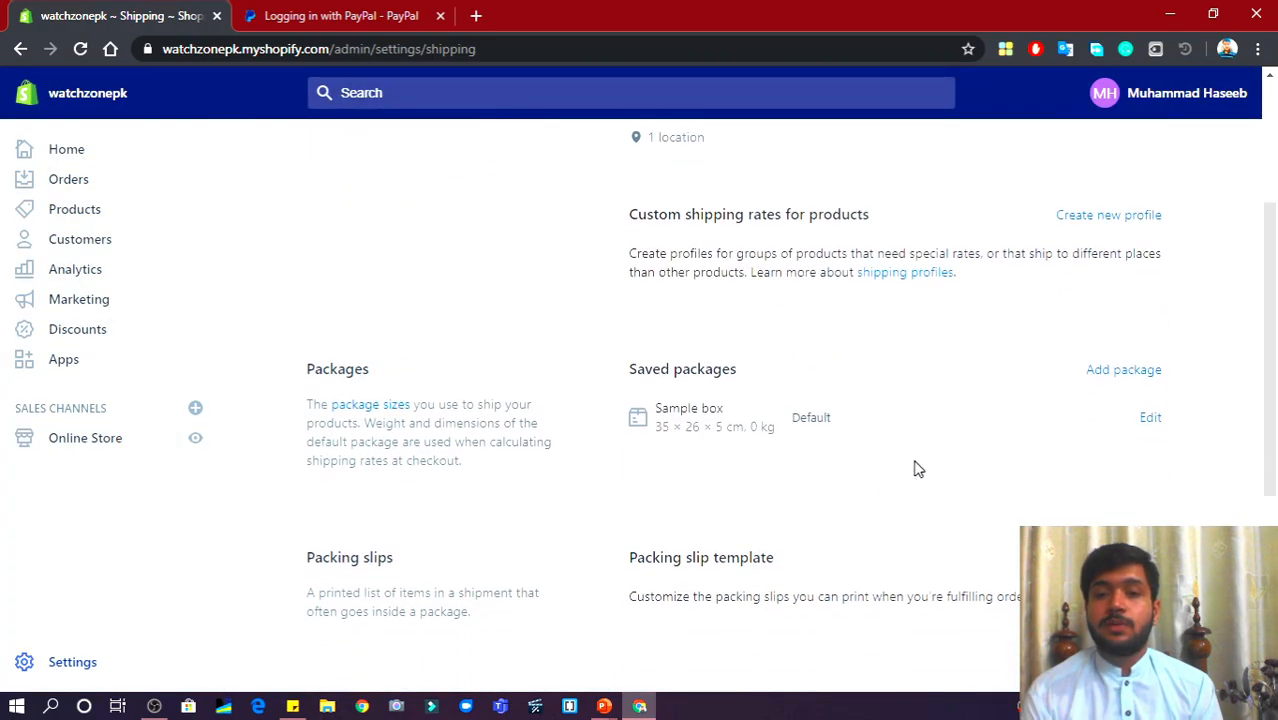
Open the general shipping rates for management and review the Domestic and Rest of World zones with their rates.
scroll(915, 468, up, 2)
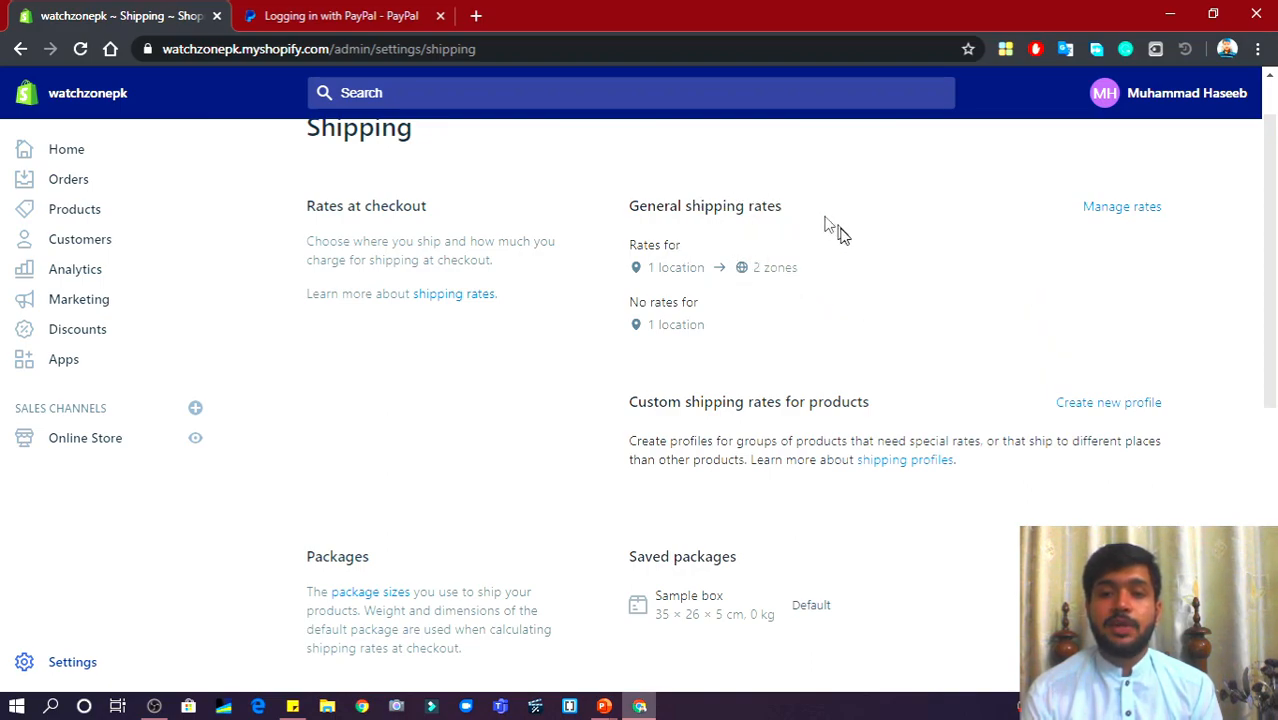
click(1120, 210)
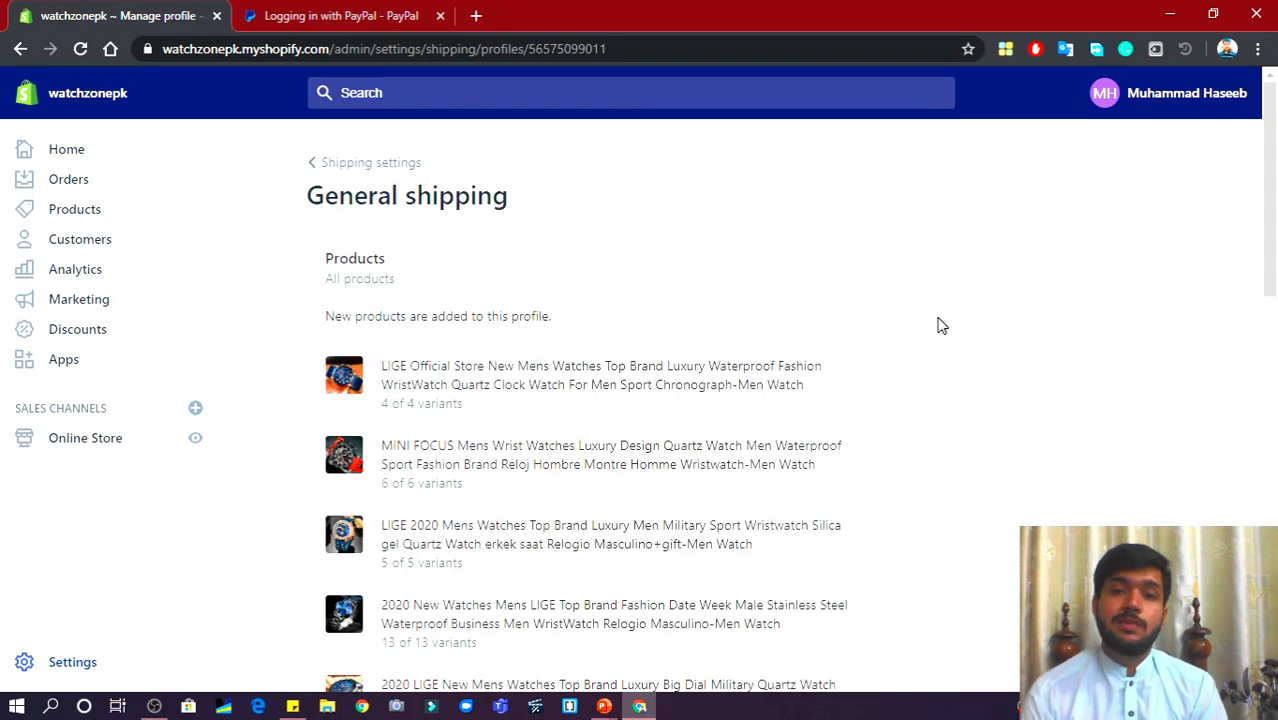
scroll(940, 324, down, 3)
scroll(940, 323, down, 5)
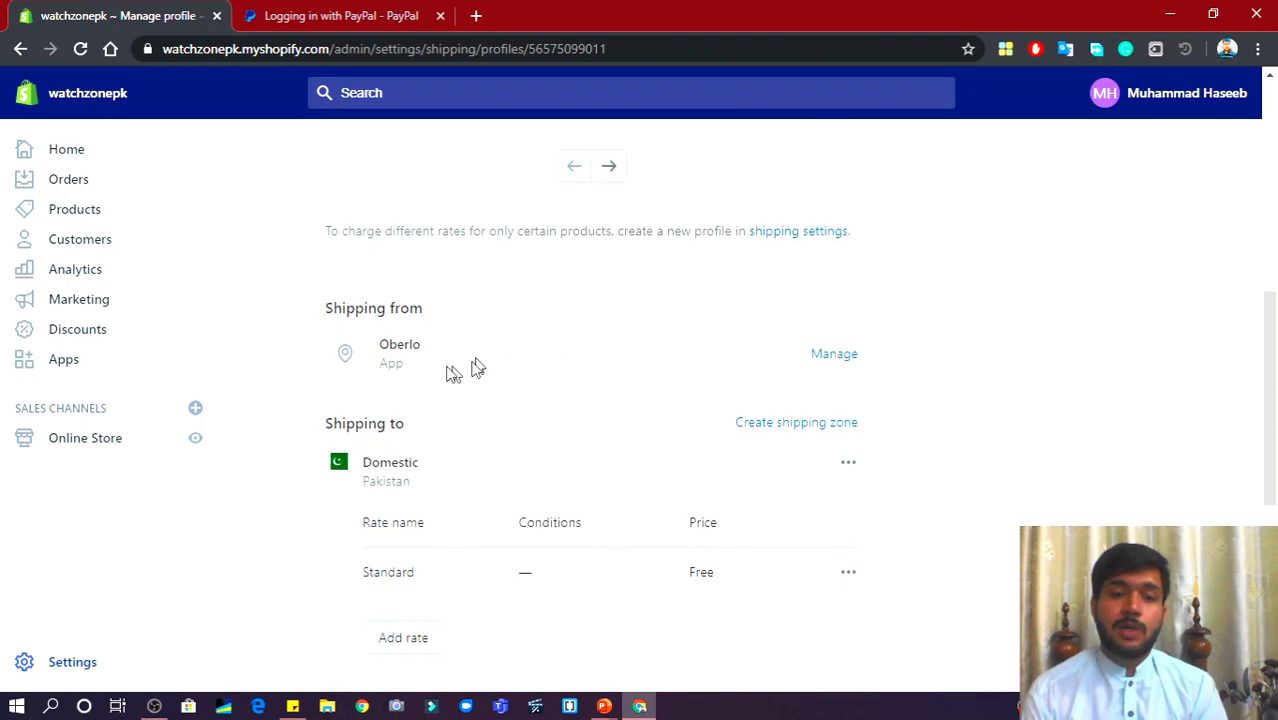
scroll(480, 363, down, 1)
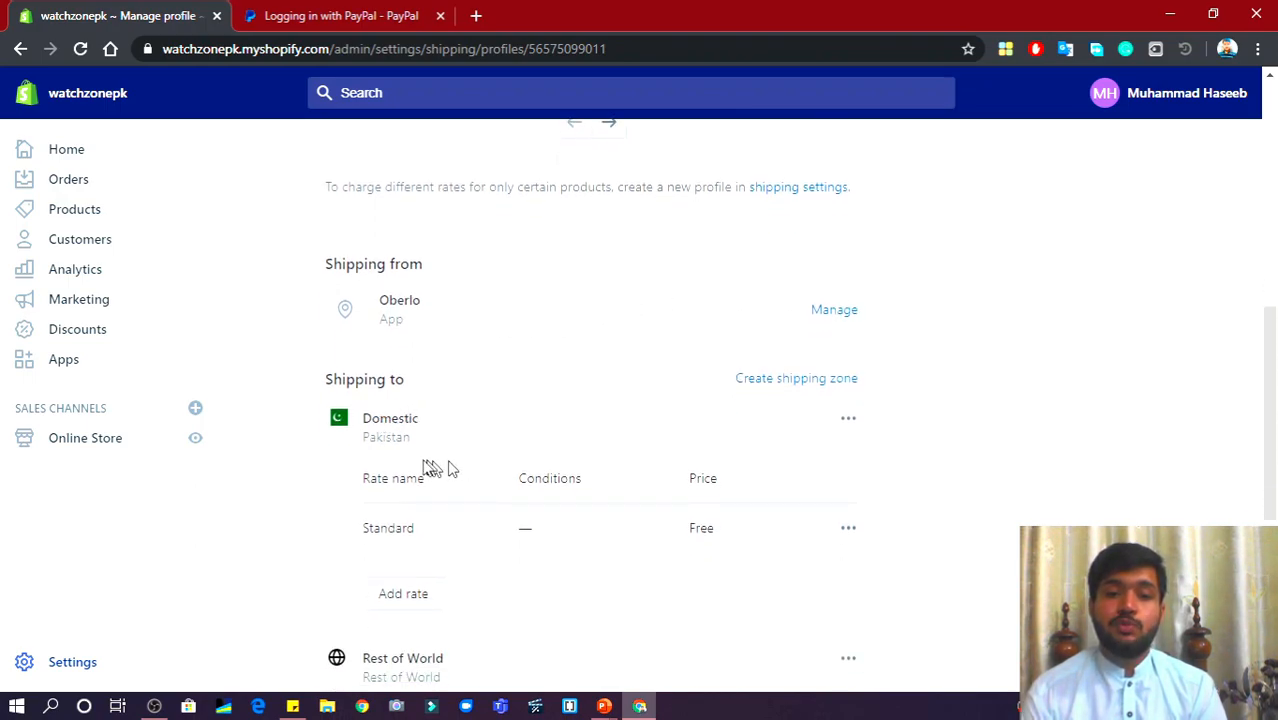
scroll(443, 449, down, 1)
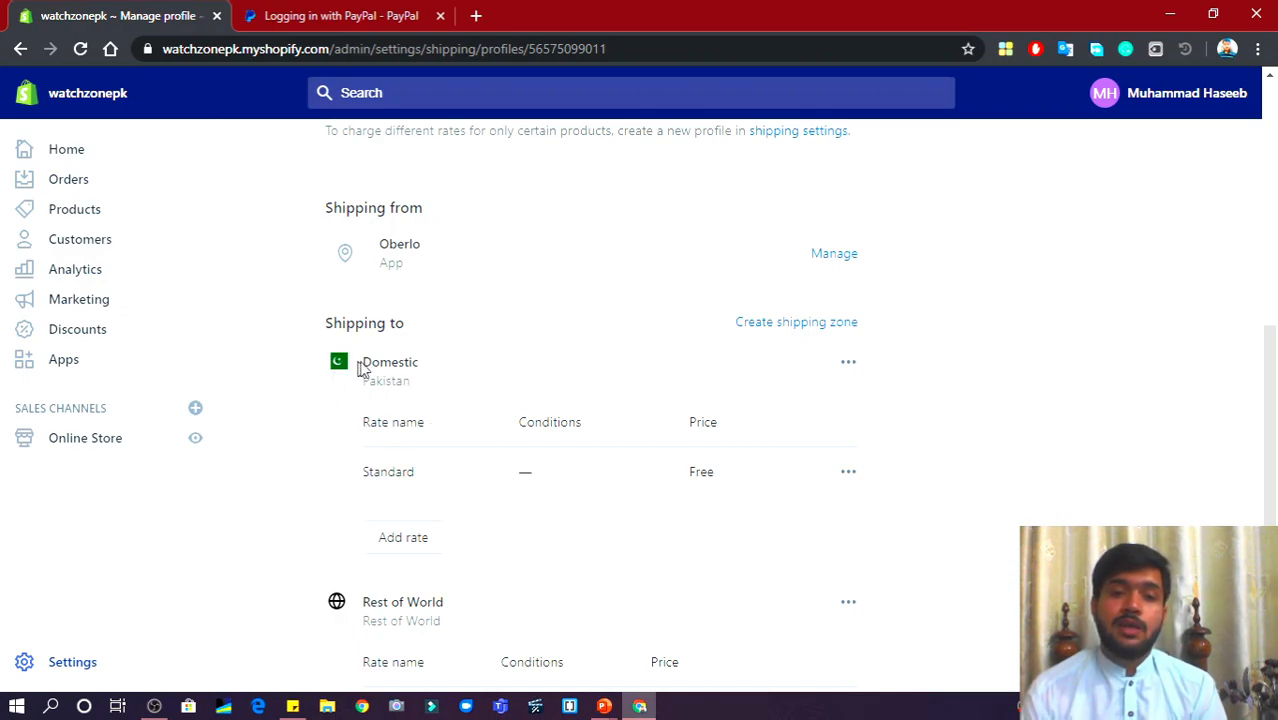
scroll(418, 386, down, 3)
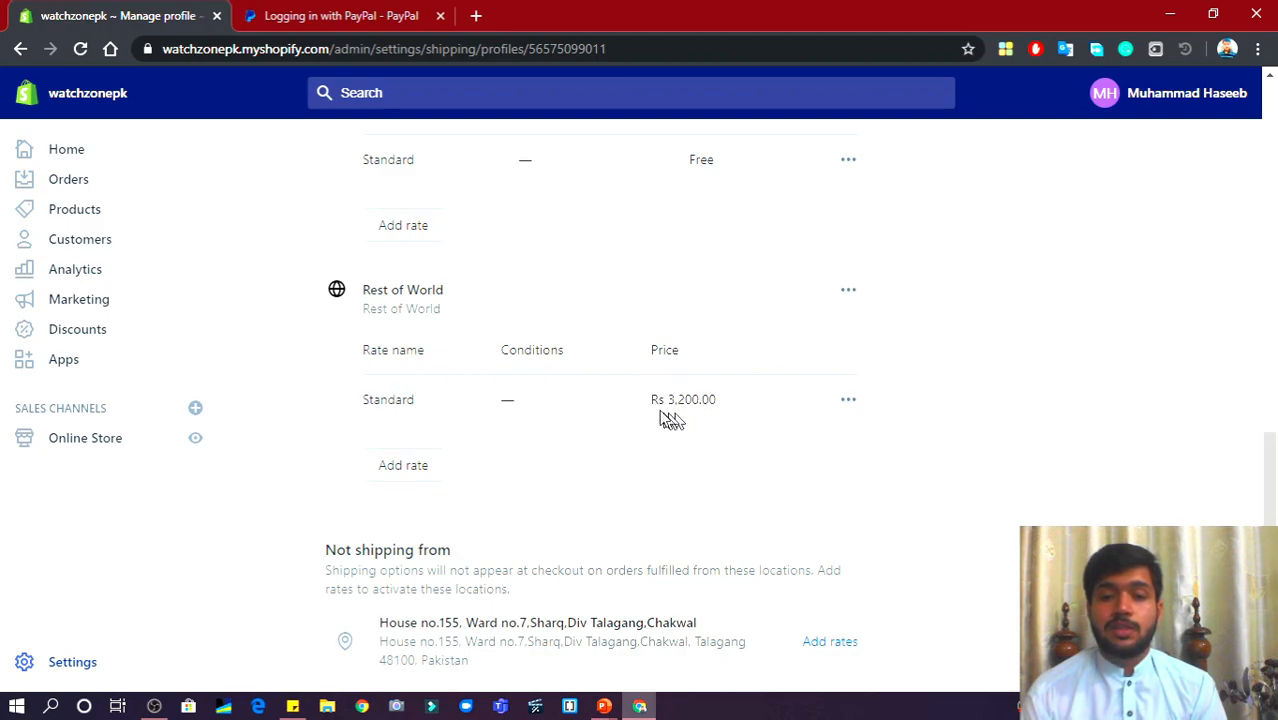
scroll(600, 360, up, 2)
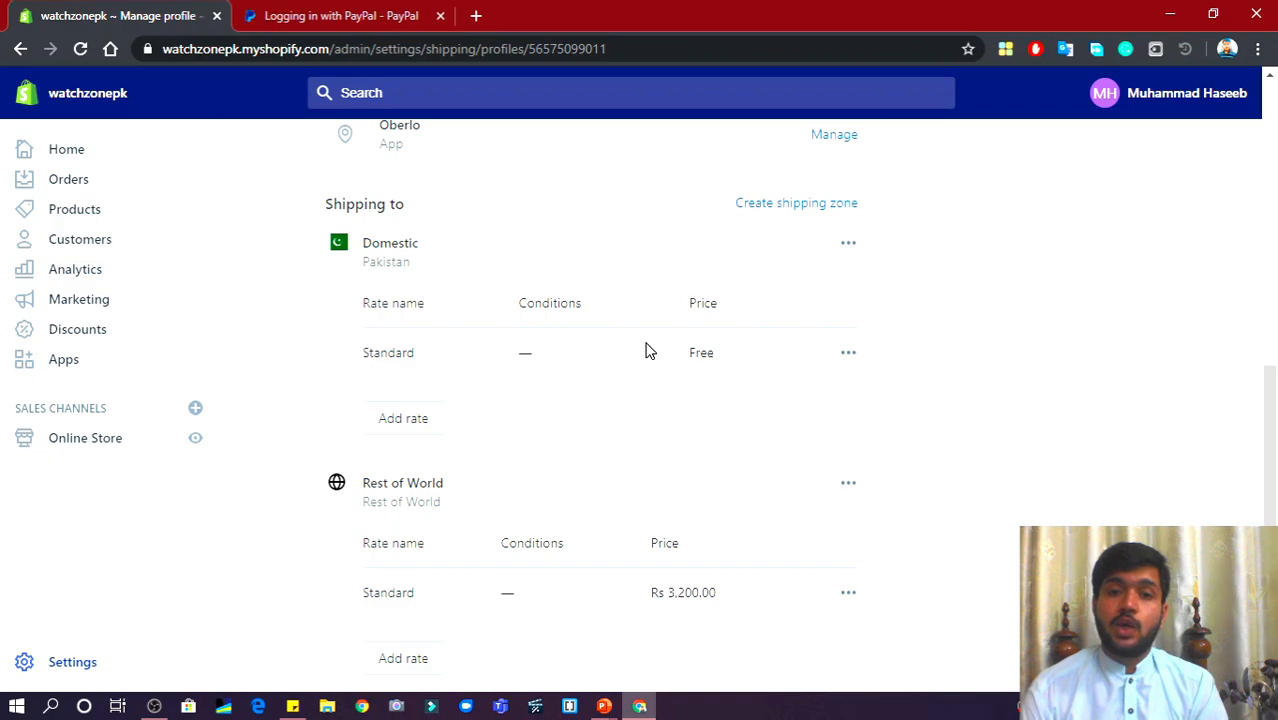
View the edit options and conditions of the Domestic zone's Standard shipping rate, and cancel without changes.
click(846, 360)
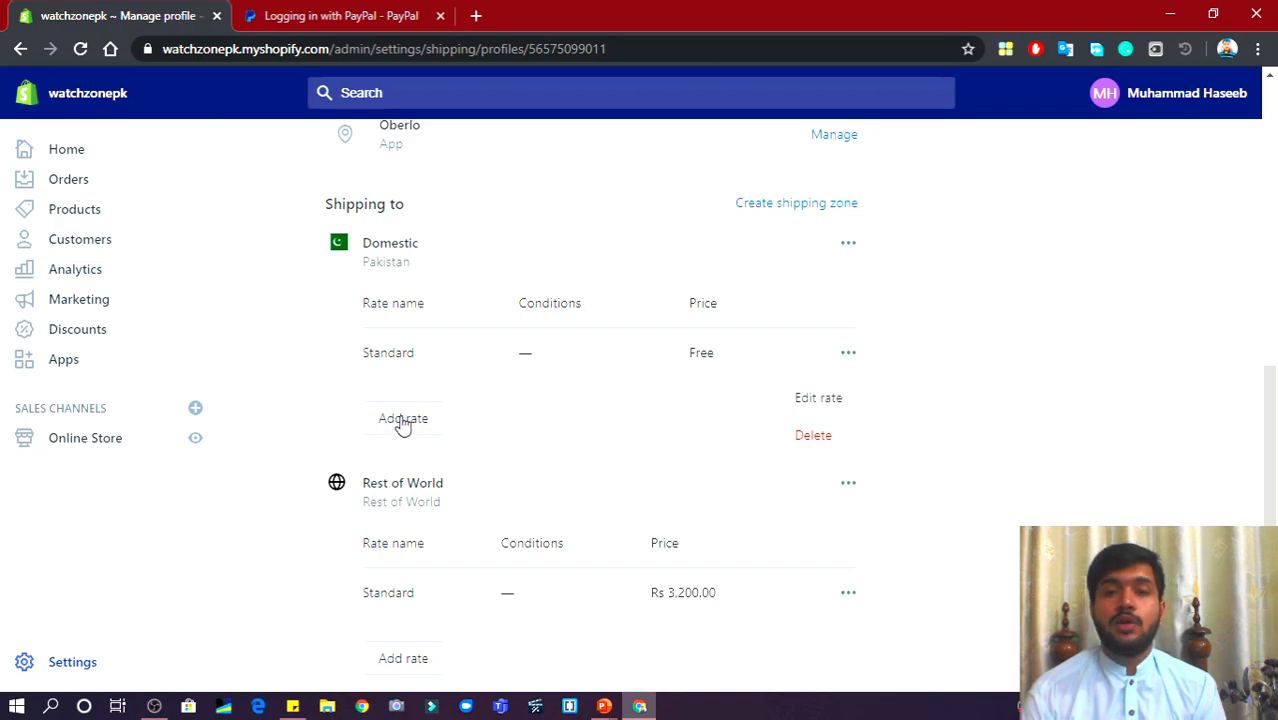
click(802, 402)
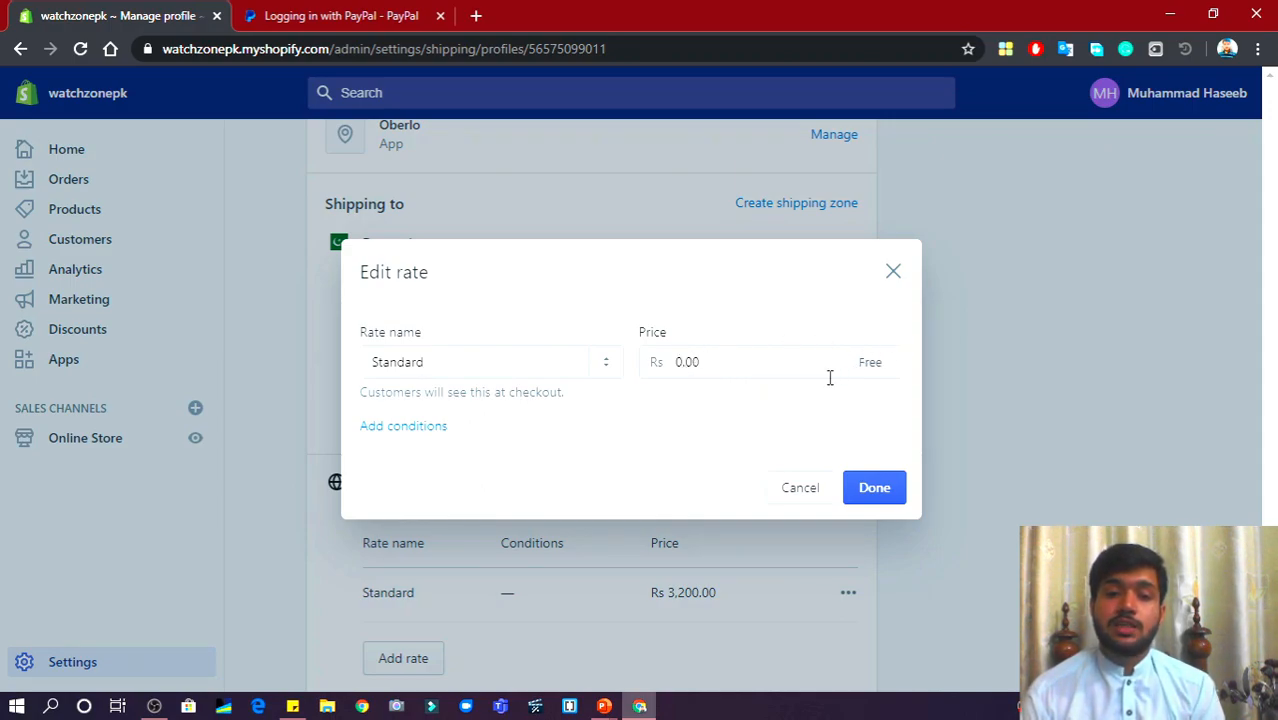
click(424, 430)
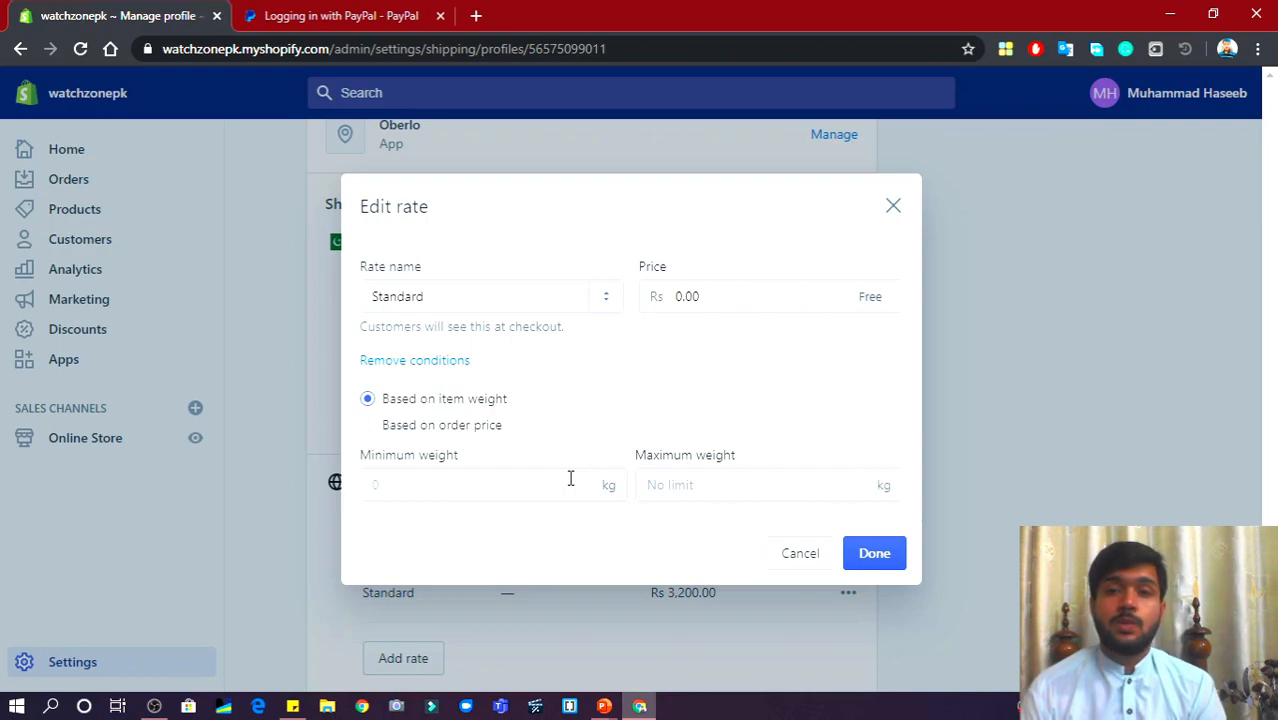
click(794, 553)
Leave the General shipping profile for the settings overview and open the Sales channels settings.
scroll(670, 505, up, 4)
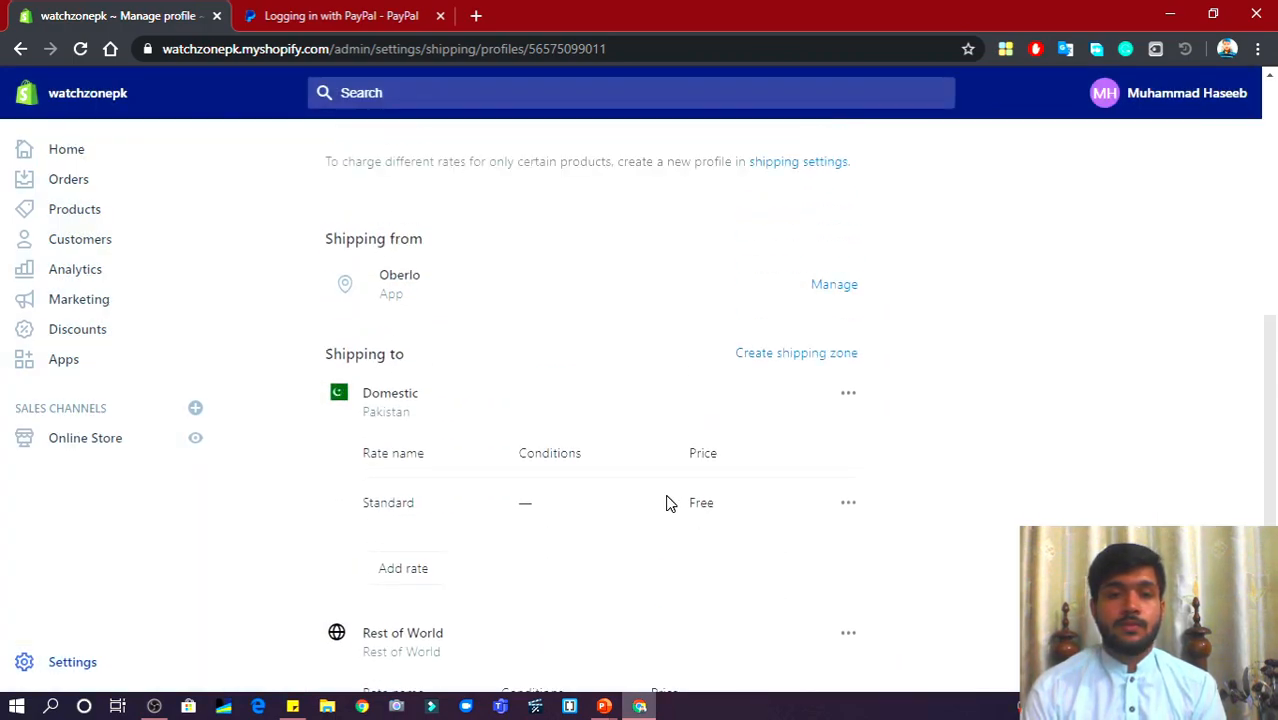
click(393, 49)
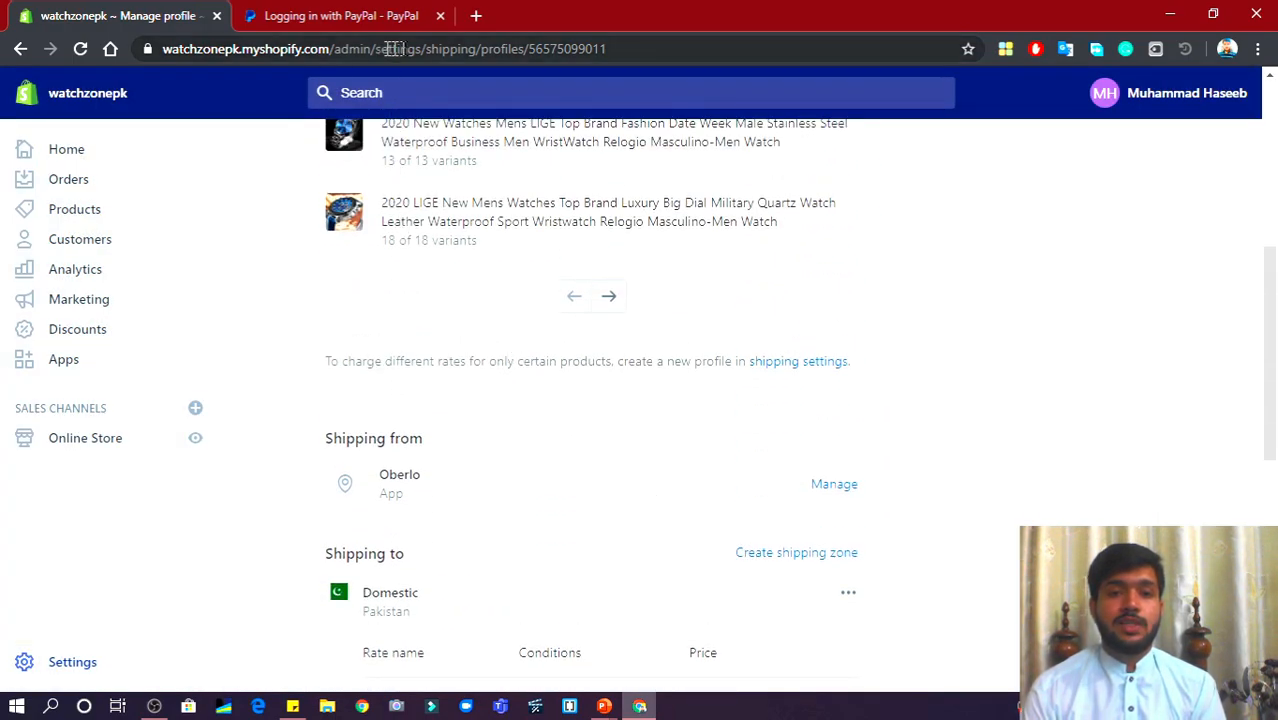
drag(423, 49, 606, 49)
key(BackSpace)
key(Return)
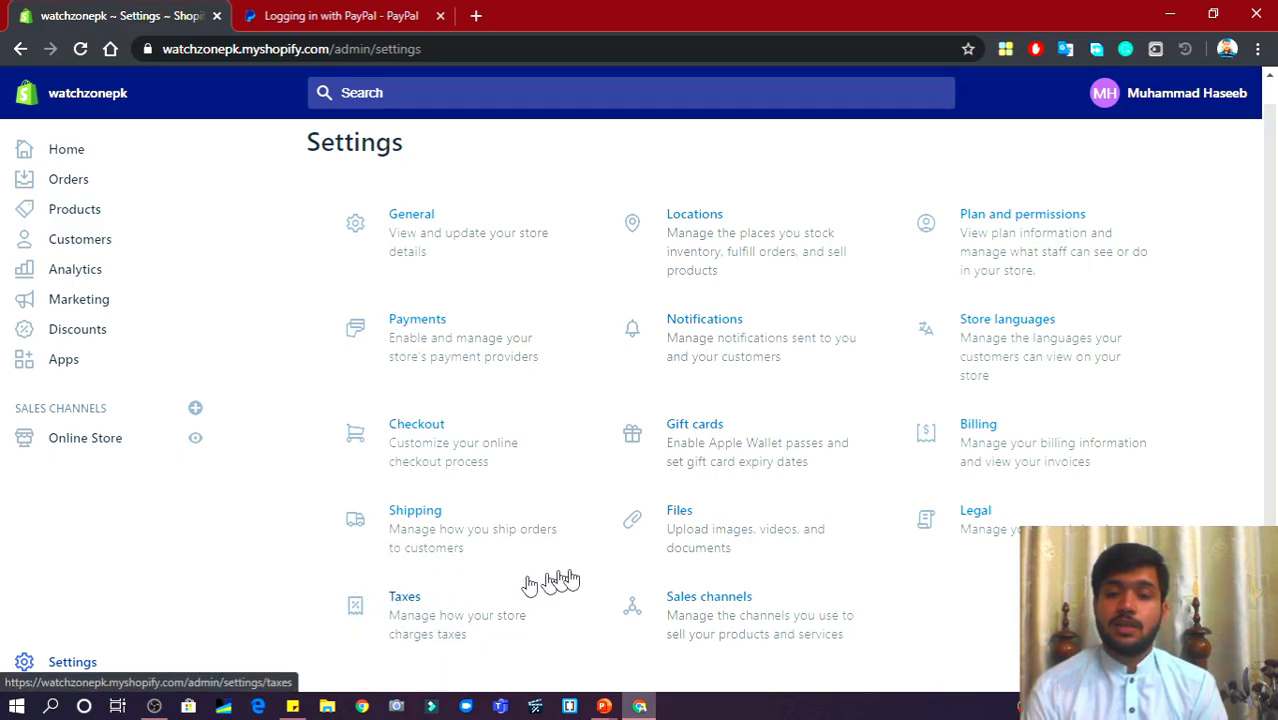
click(676, 609)
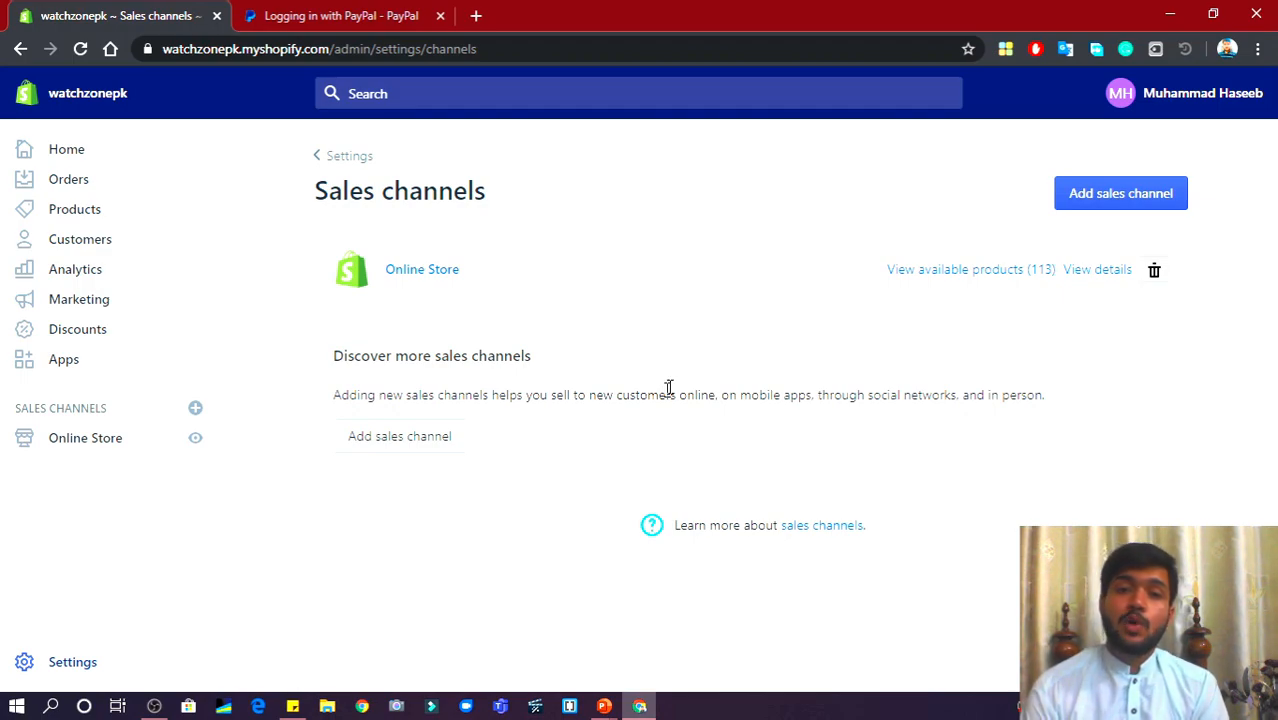
View the sales channels available to add, such as Facebook Shop, Buy Button and Messenger, and close the list without adding one.
click(1122, 195)
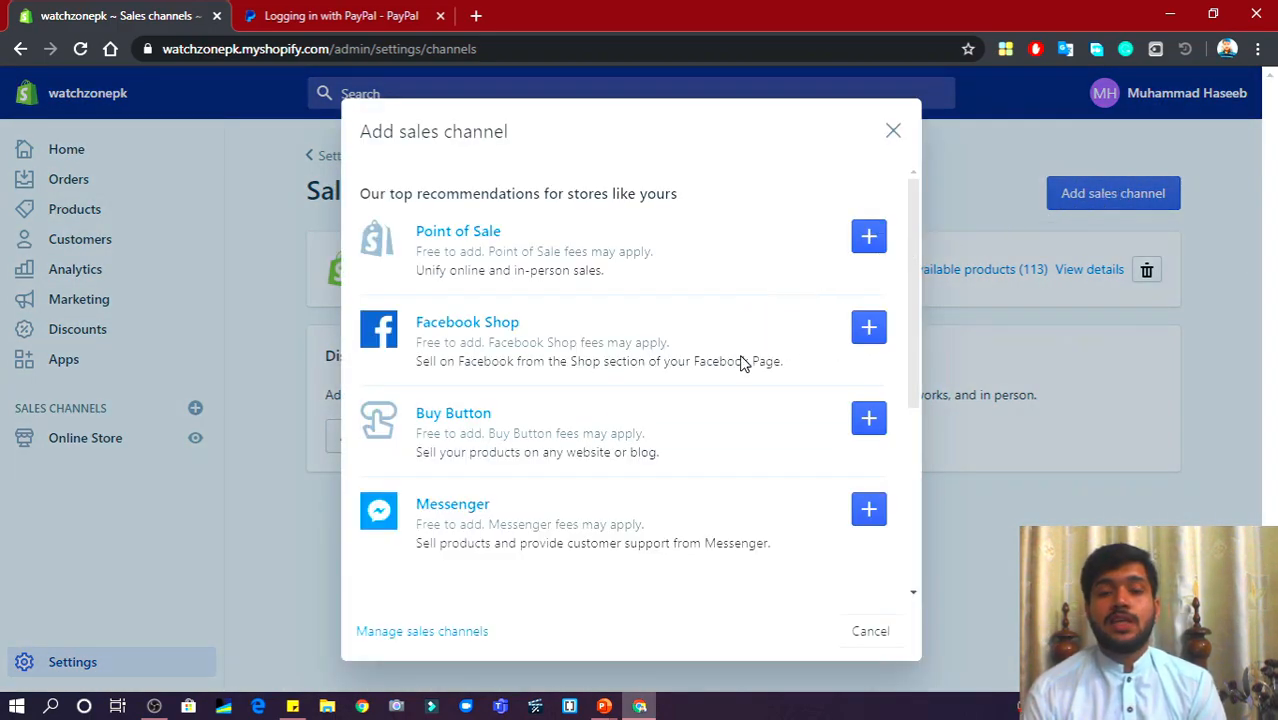
scroll(742, 362, down, 2)
scroll(543, 280, up, 2)
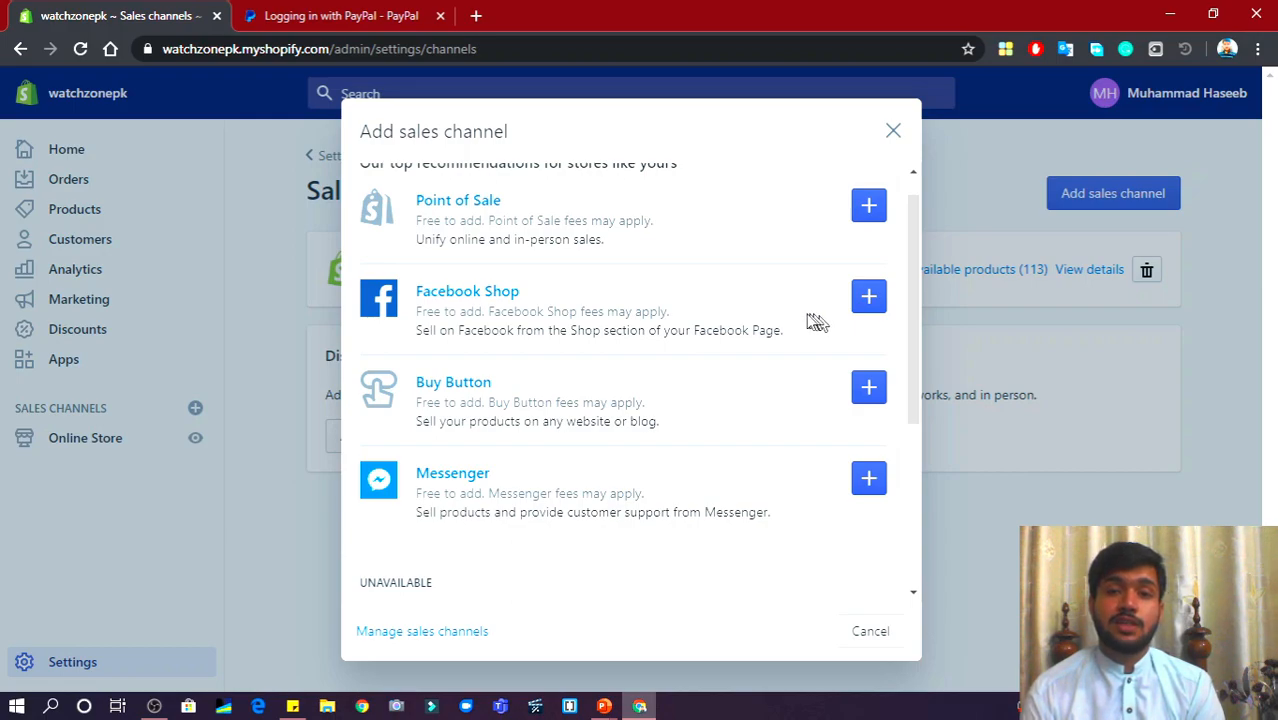
scroll(680, 380, down, 3)
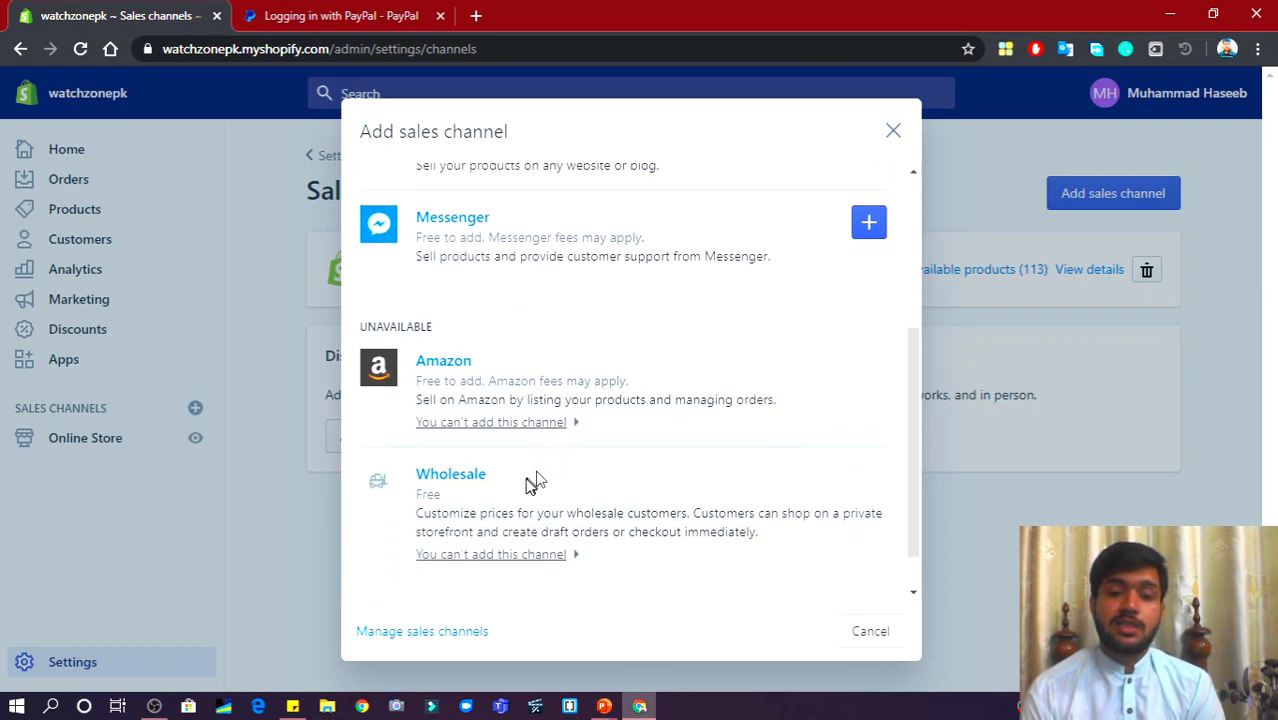
scroll(494, 345, up, 3)
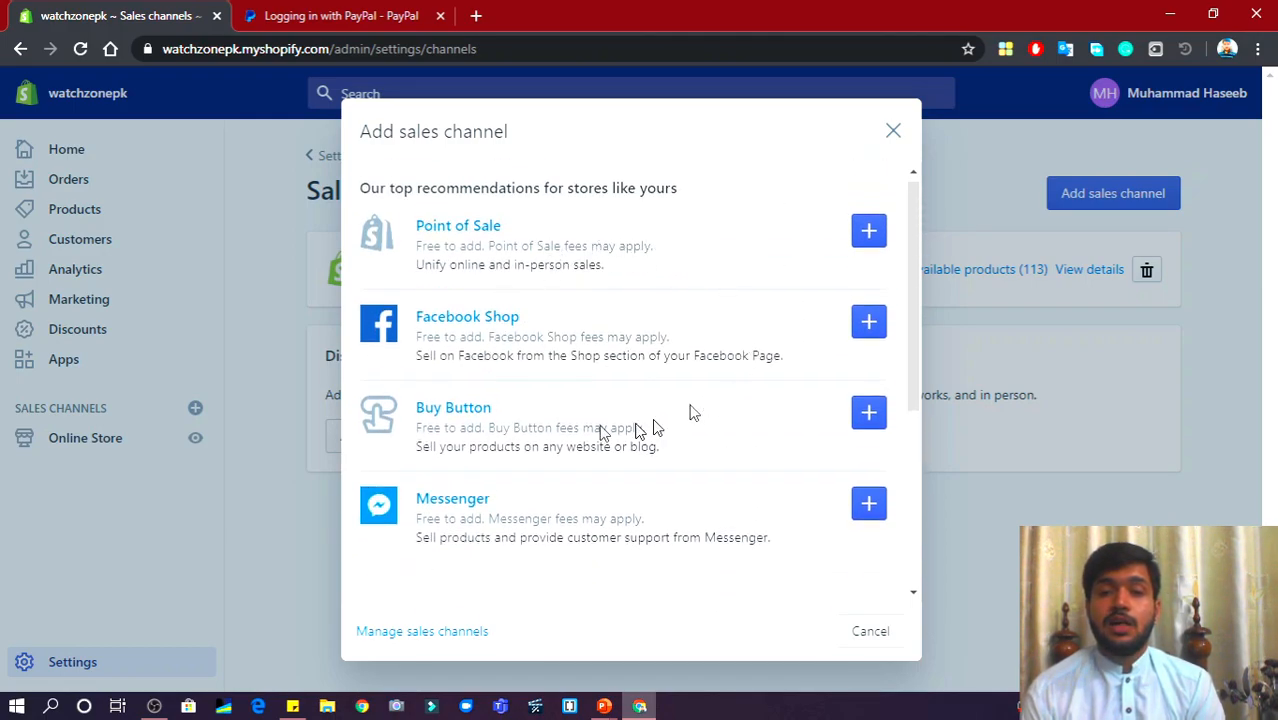
click(892, 133)
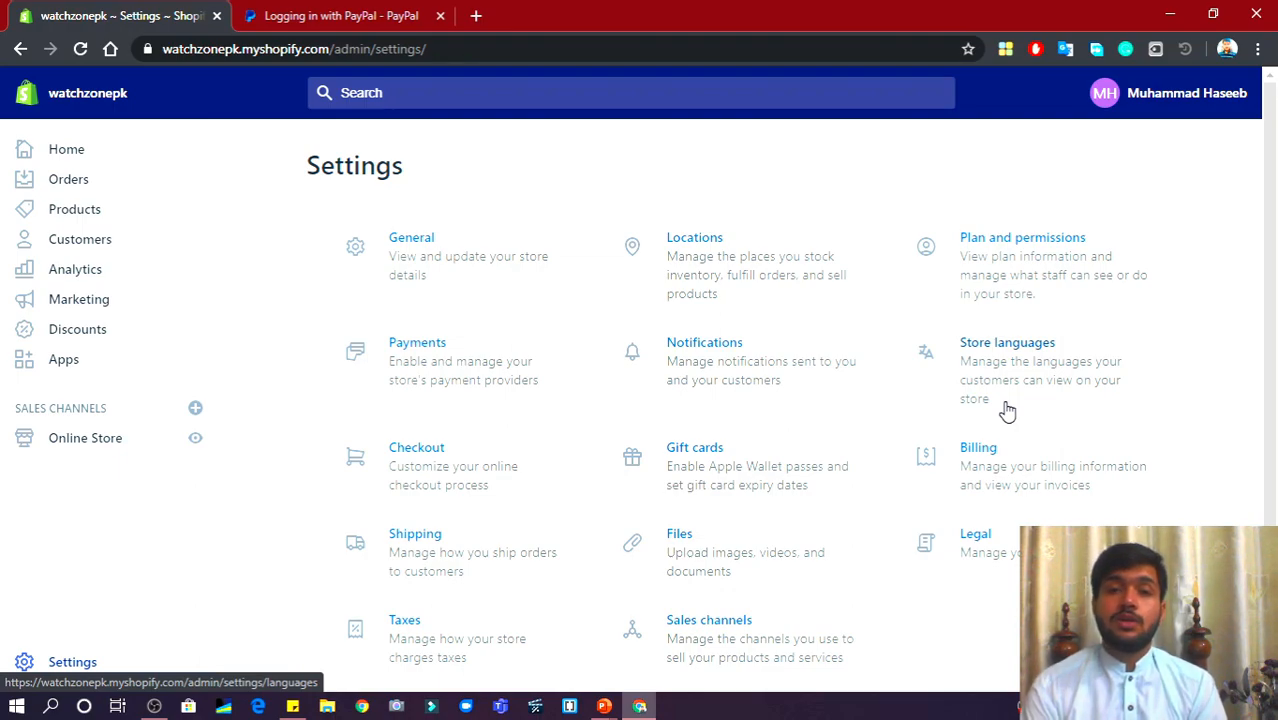
Open the live online store, dismiss the mailing list popup, and look over the homepage sections before returning to its banner.
click(193, 445)
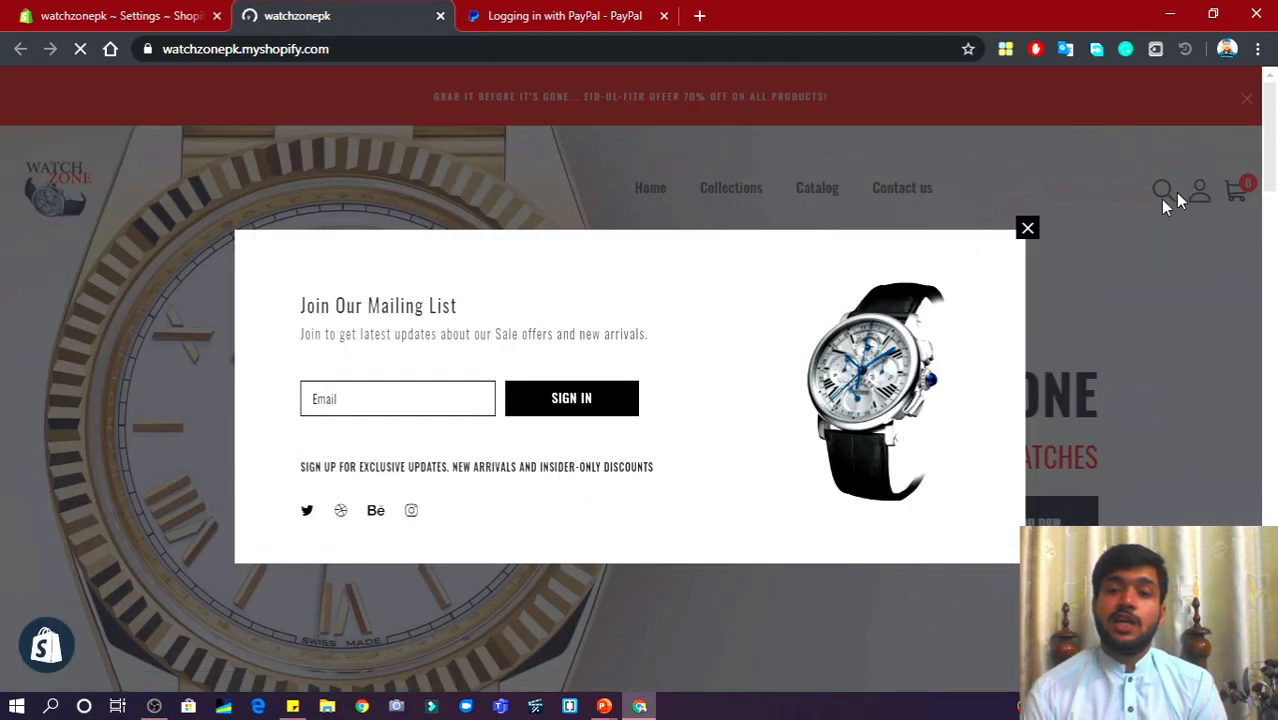
click(1027, 228)
scroll(898, 375, down, 1)
scroll(898, 375, down, 10)
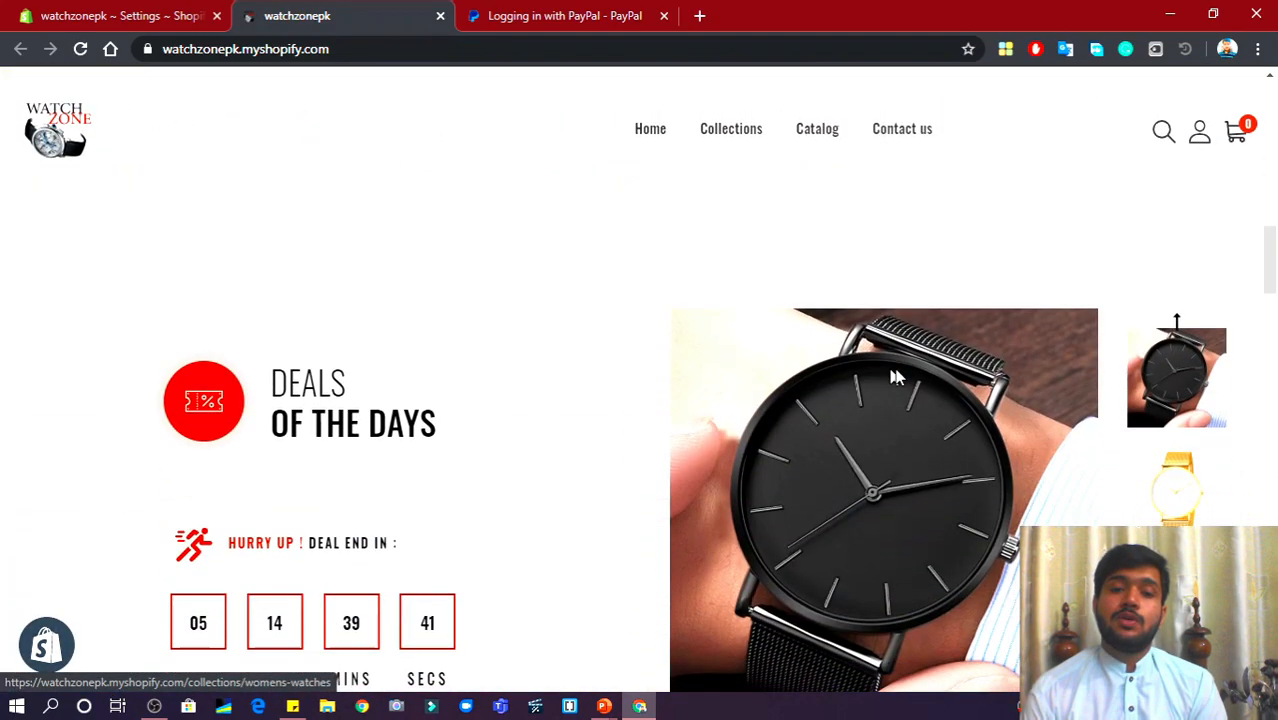
scroll(898, 377, down, 7)
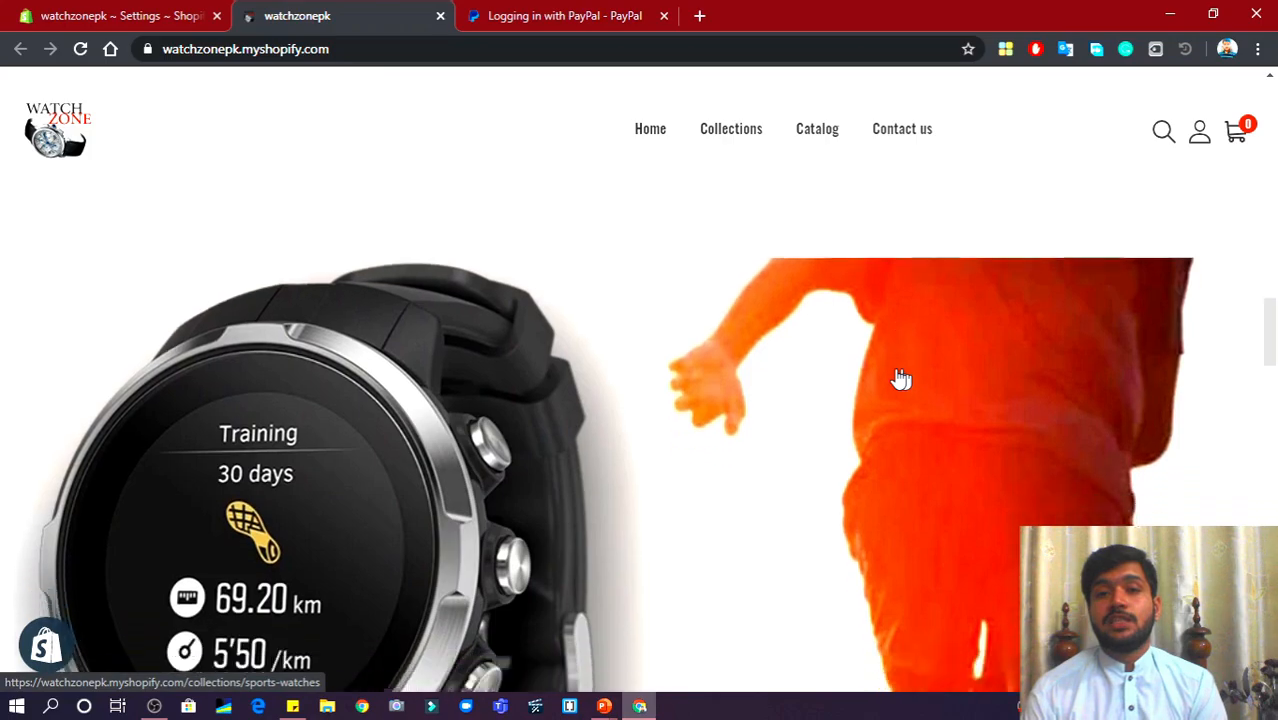
scroll(898, 377, up, 18)
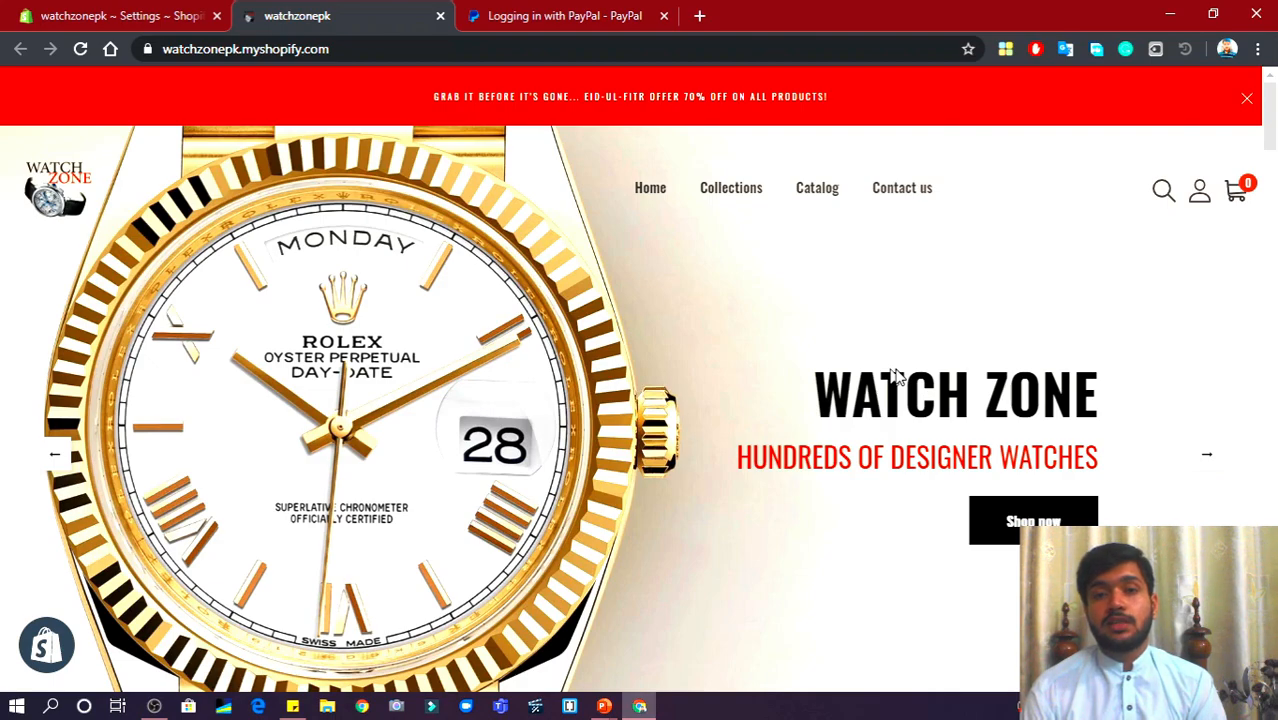
Switch to the PayPal browser page and load fiverr.com in its place.
click(565, 14)
click(537, 42)
text(fiverr.com)
key(Return)
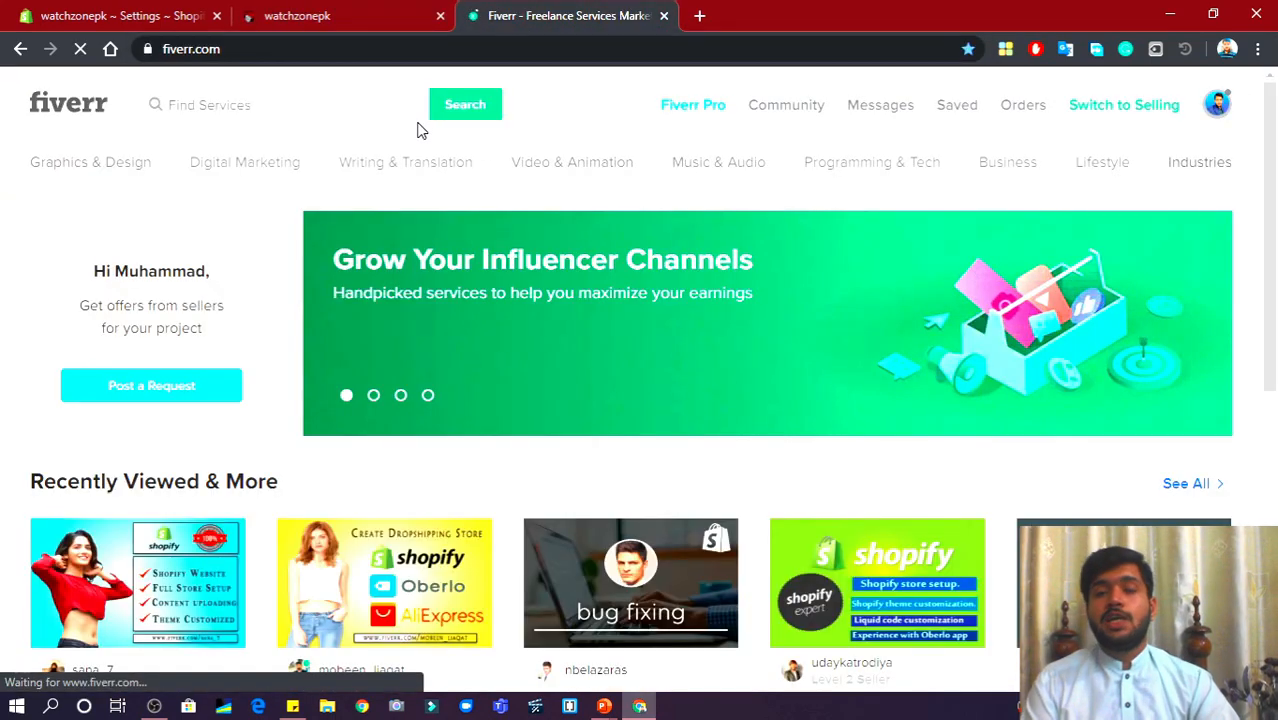
Search Fiverr's services for "Shopify store" using the suggested search term.
click(286, 105)
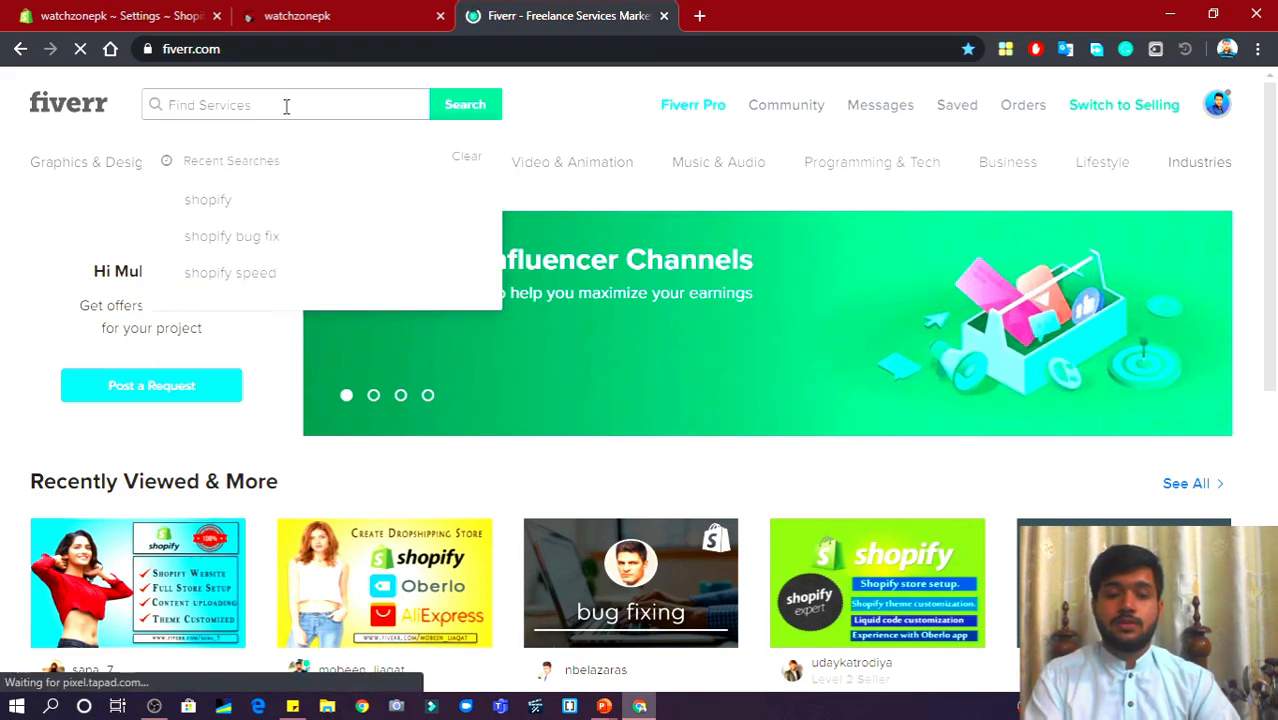
text(s)
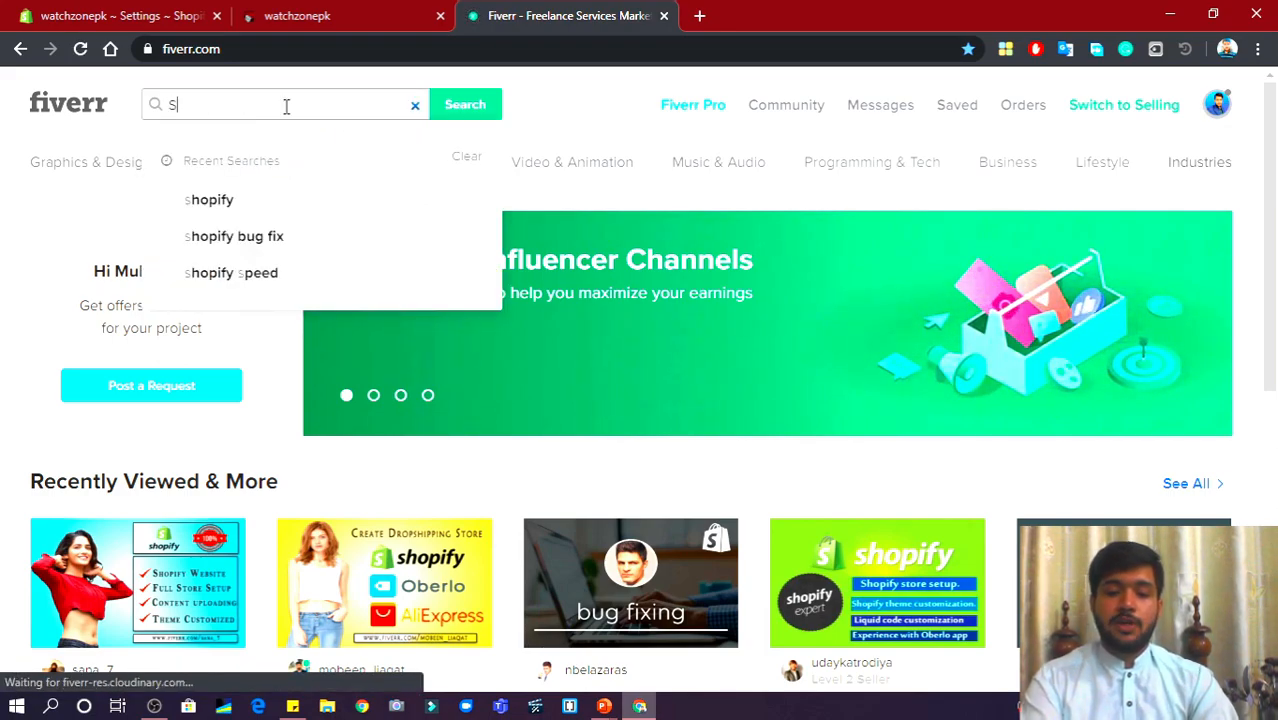
text(hopify serv)
key(BackSpace)
key(BackSpace)
key(BackSpace)
key(BackSpace)
click(206, 248)
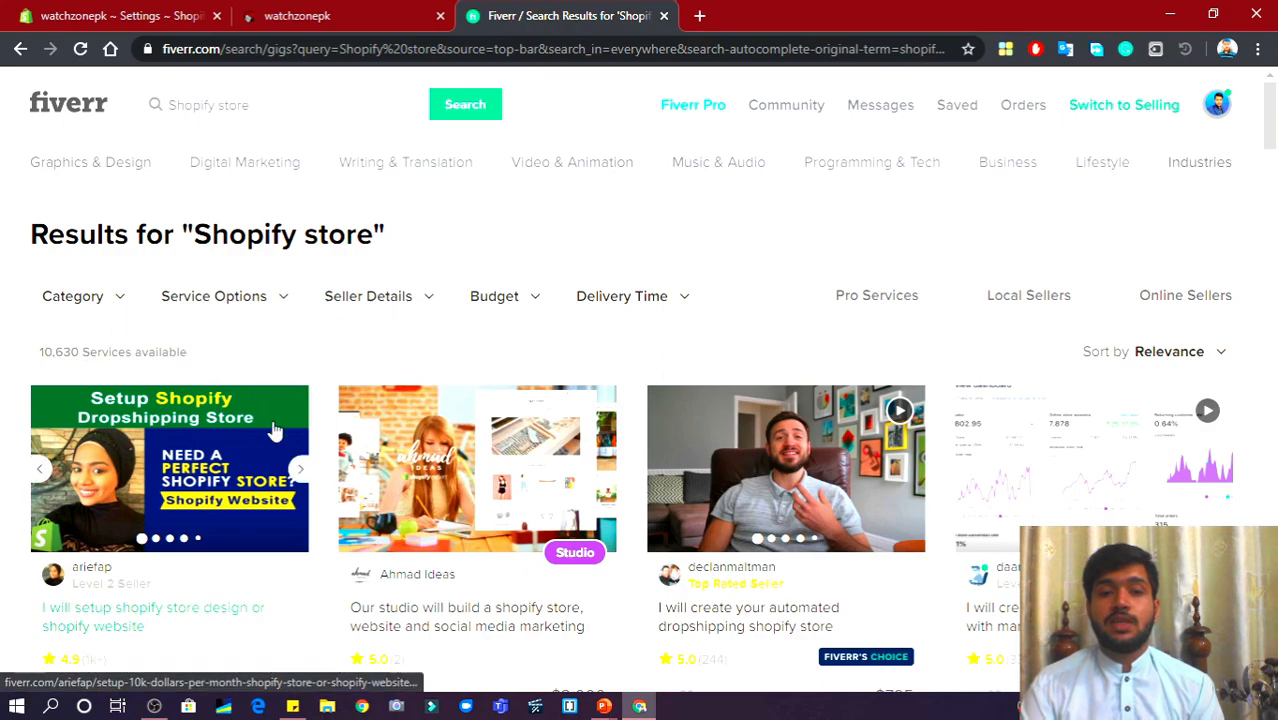
Examine the Shopify store gigs in the search results, comparing their included services, ratings and starting prices.
mouse_move(374, 585)
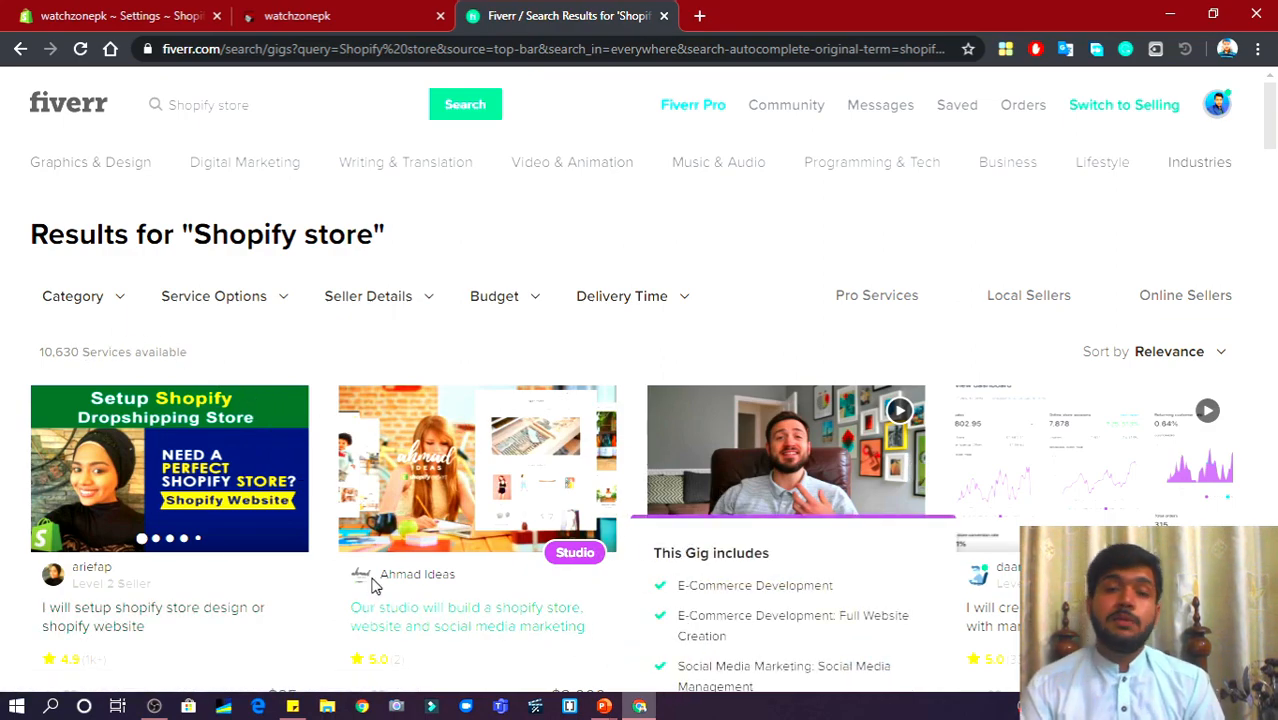
scroll(285, 542, down, 2)
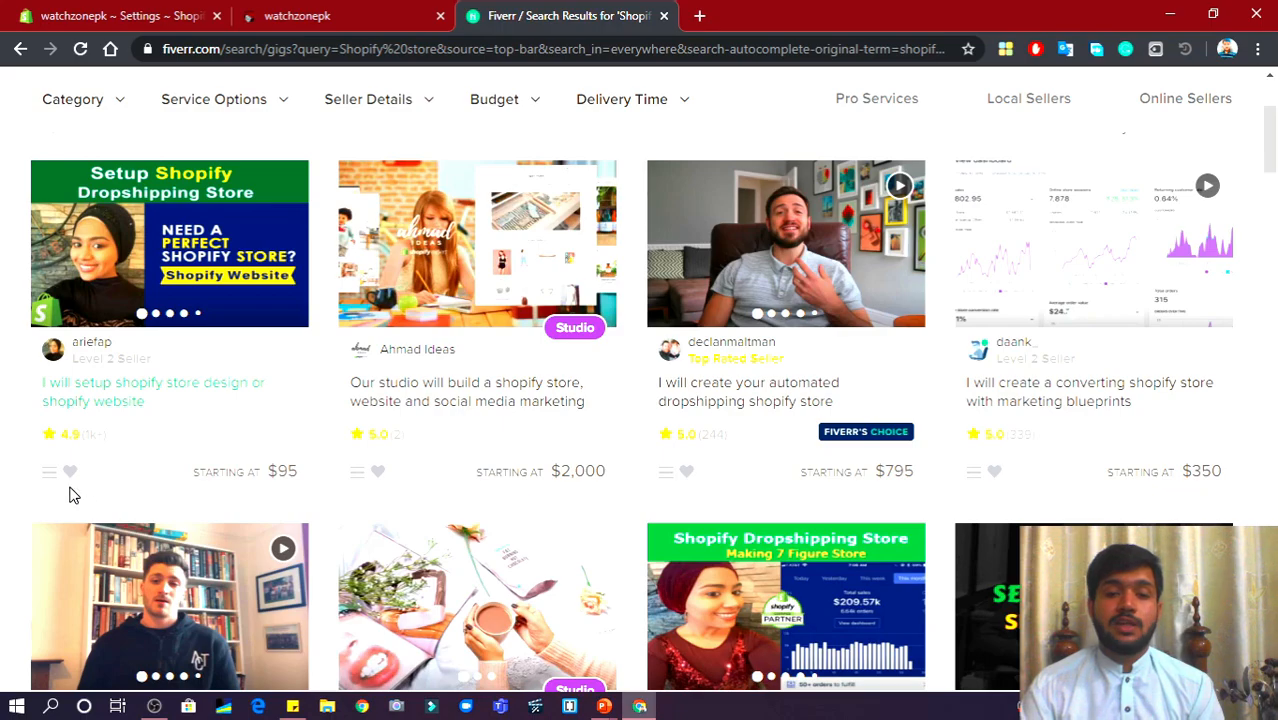
scroll(70, 490, down, 3)
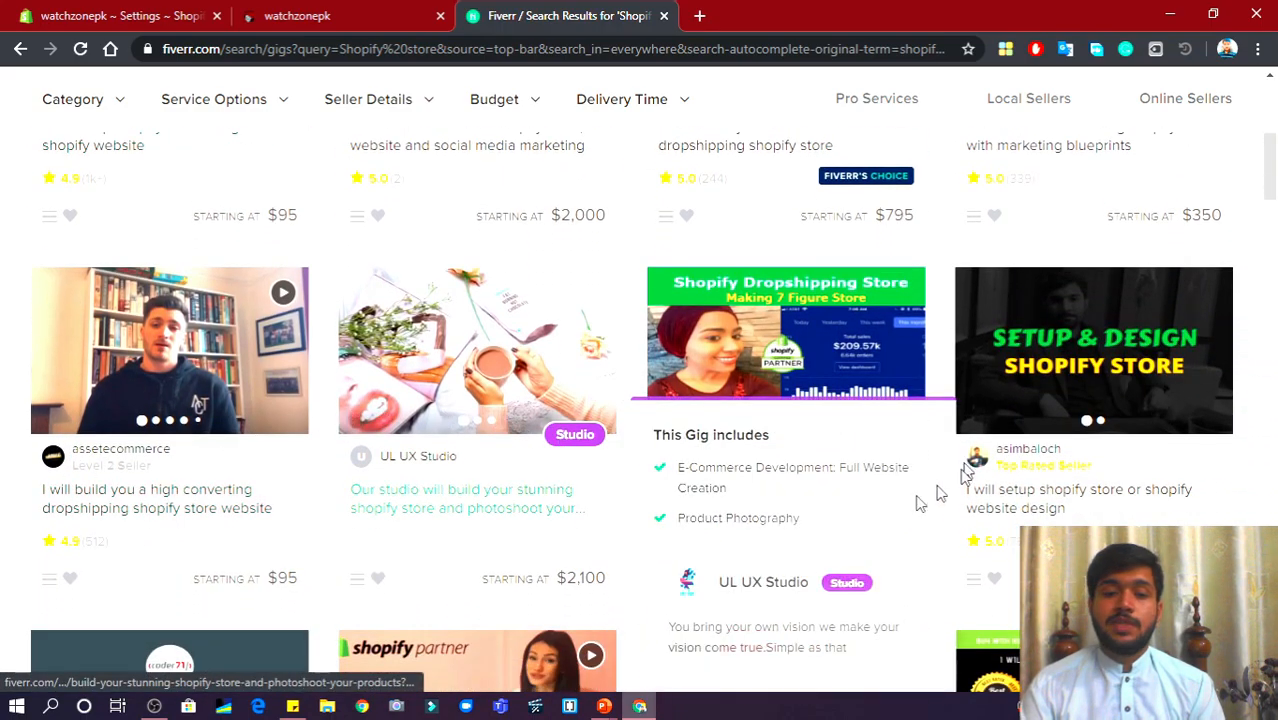
scroll(6, 542, down, 4)
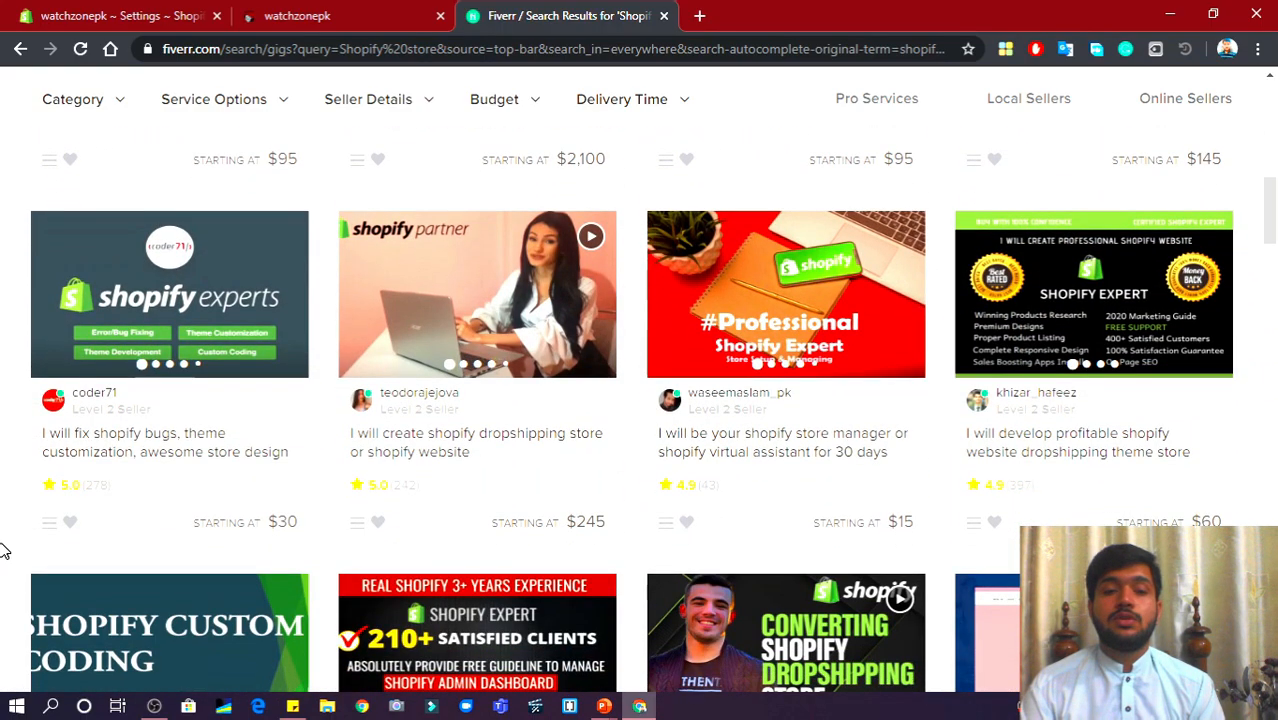
scroll(5, 542, up, 6)
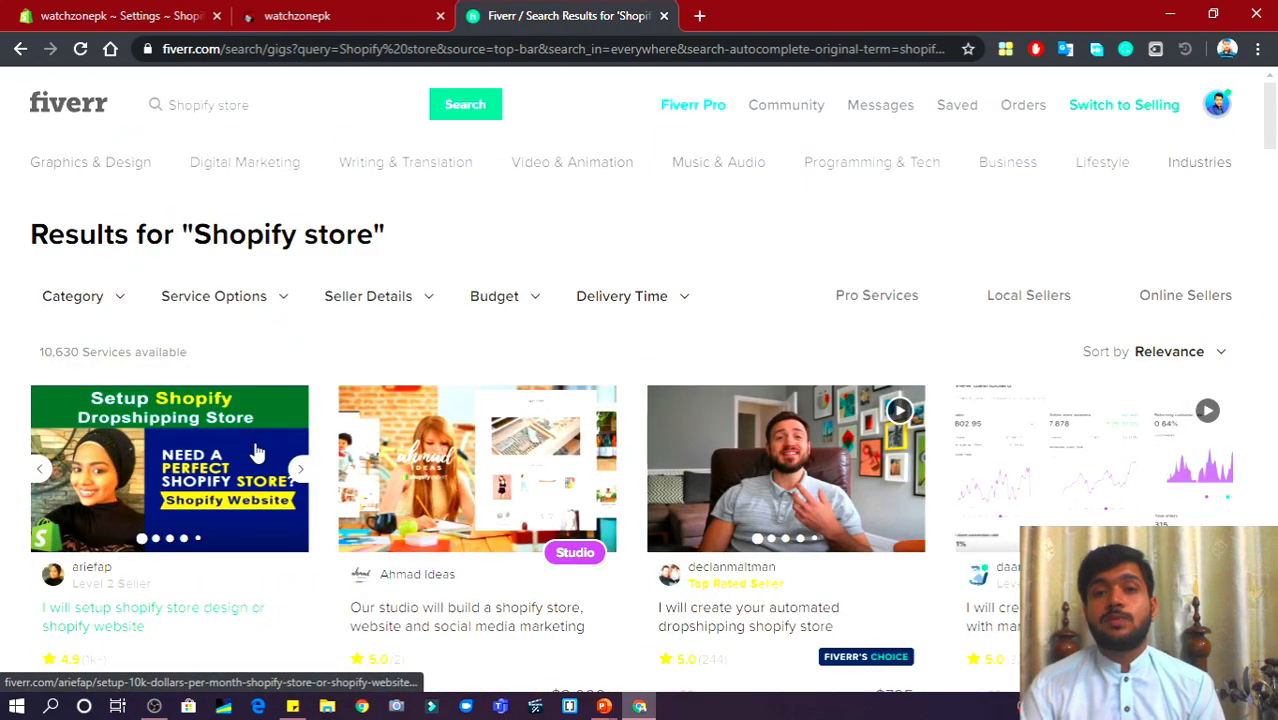